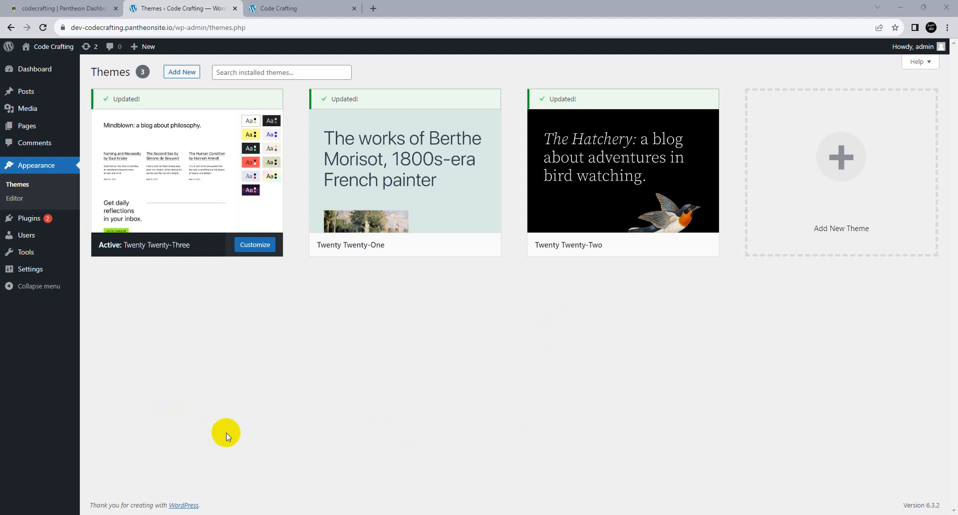
click(70, 8)
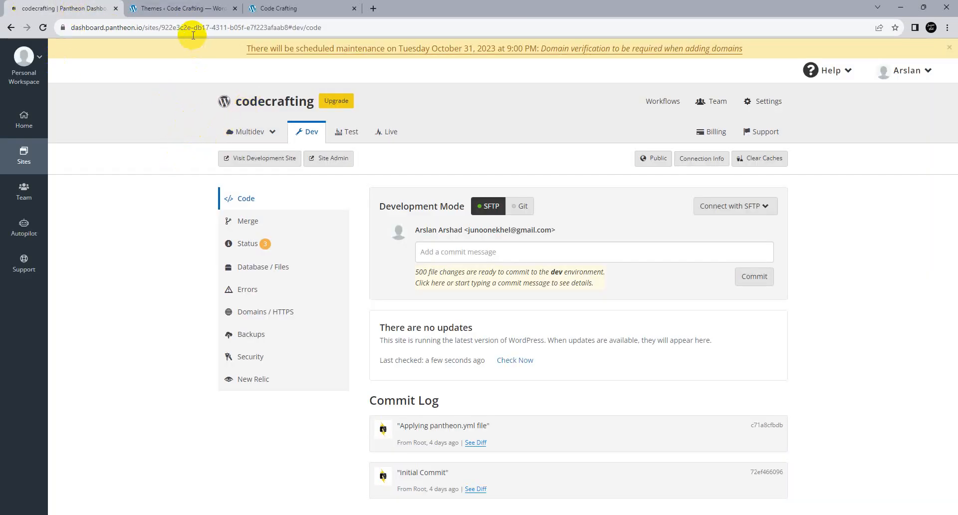
click(188, 8)
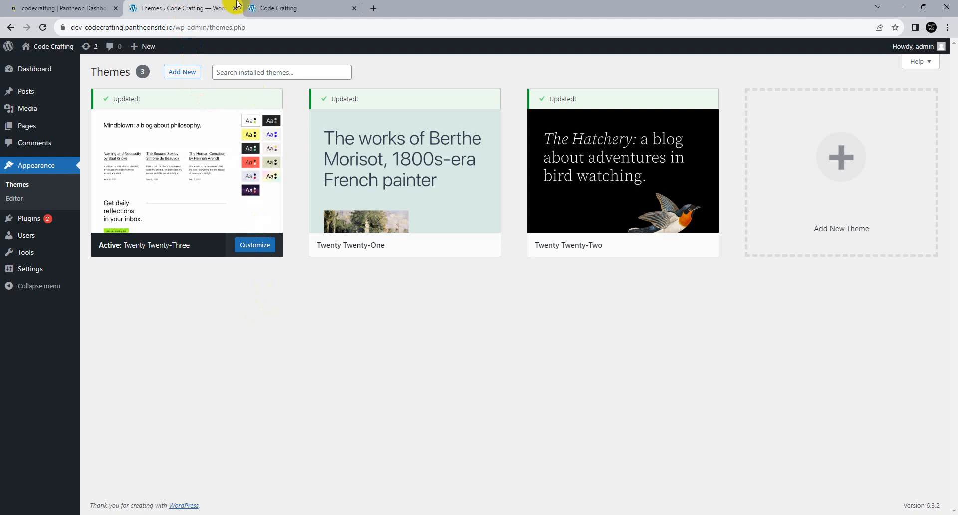
Install the Hello Elementor theme from the popular themes and activate it on the site
mouse_move(175, 197)
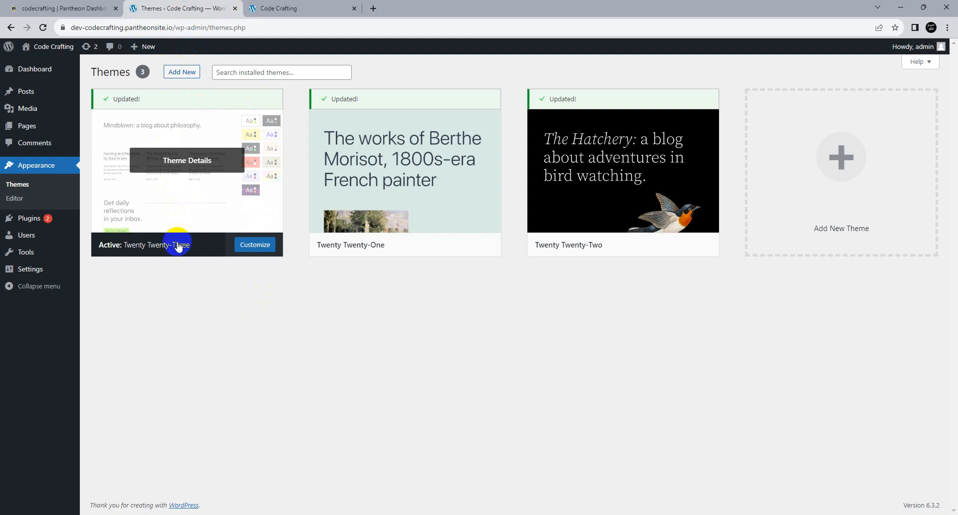
mouse_move(46, 227)
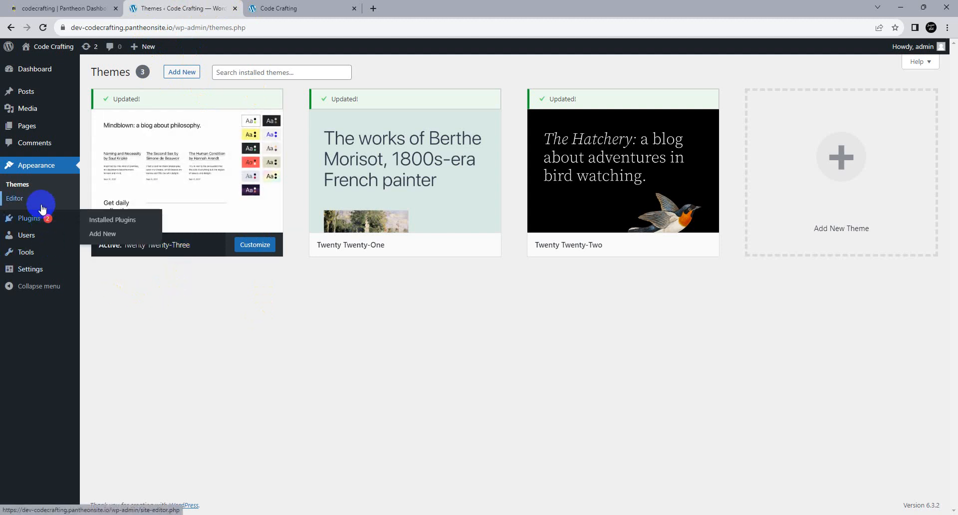
click(170, 79)
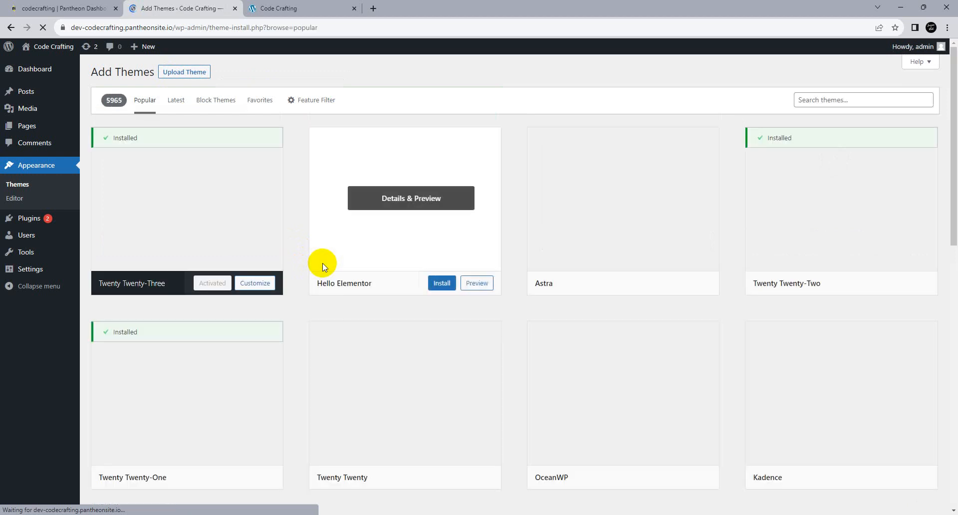
click(437, 284)
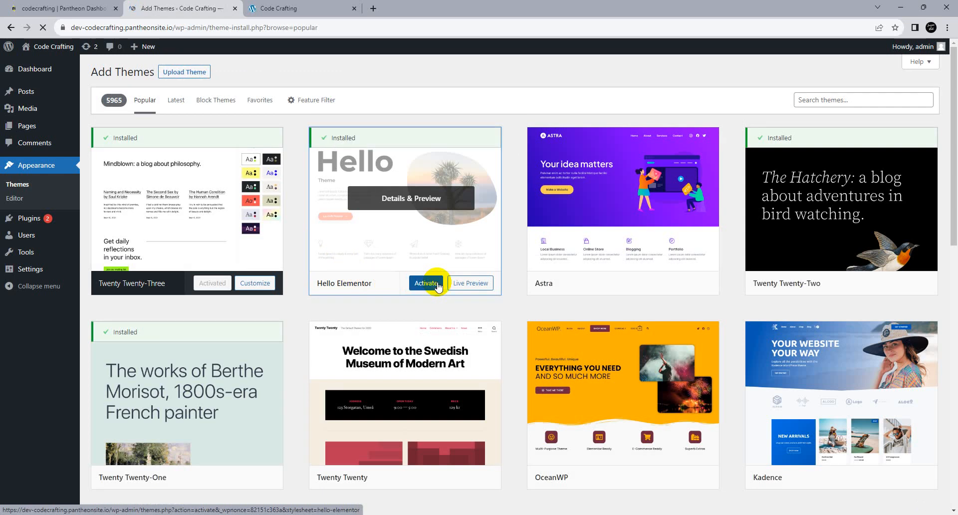
click(435, 283)
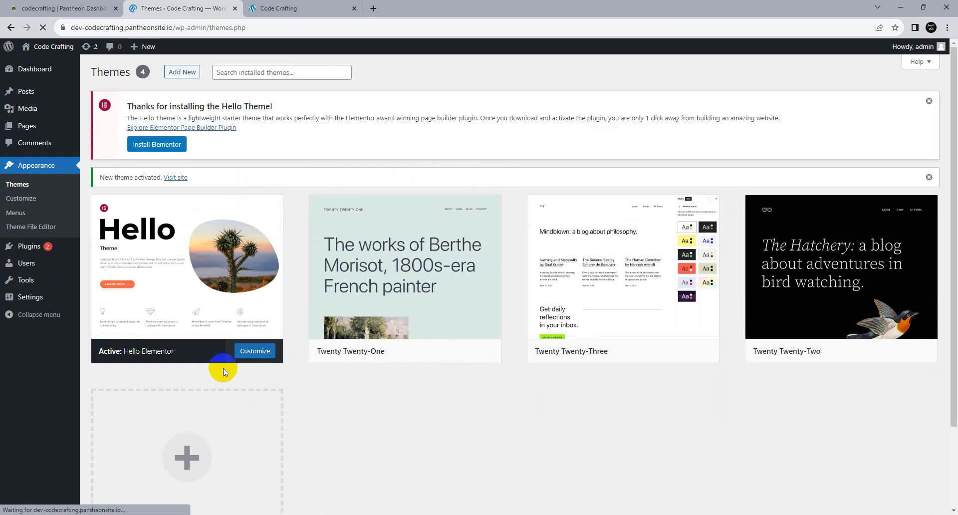
Find the WooCommerce plugin by searching for "woocommerce", and install and activate it
click(53, 246)
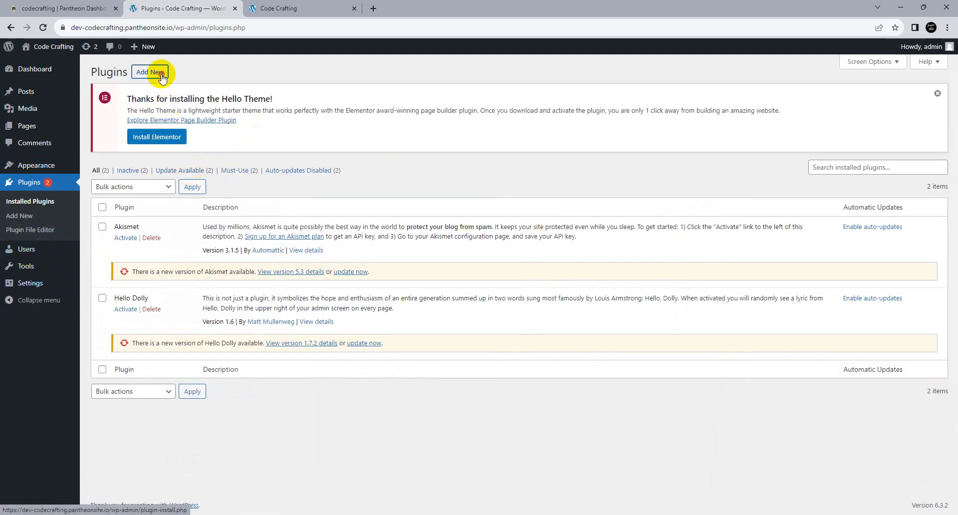
click(149, 72)
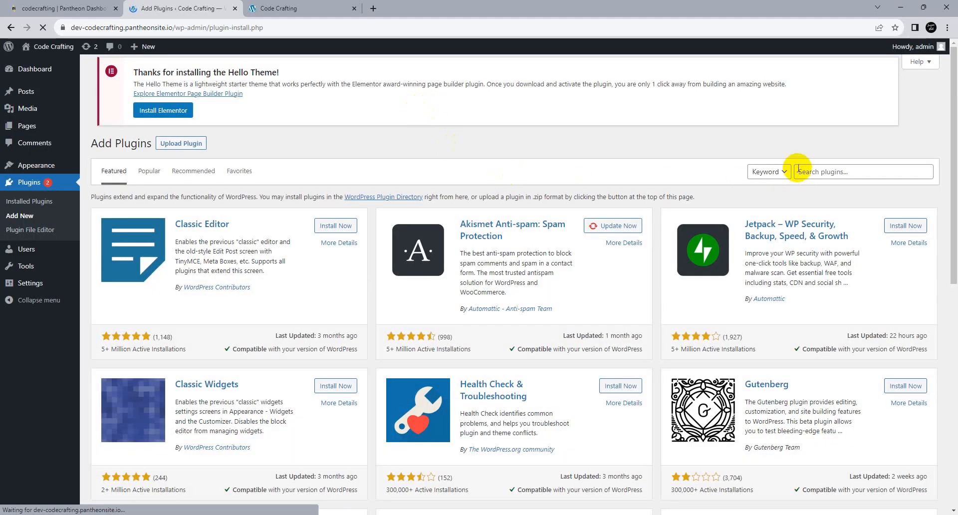
click(798, 171)
text(woo)
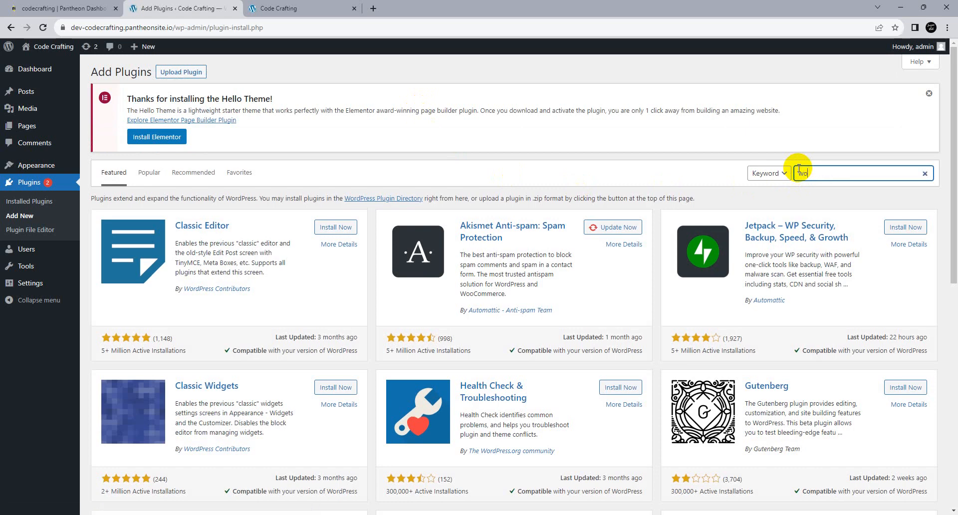
text(commerce)
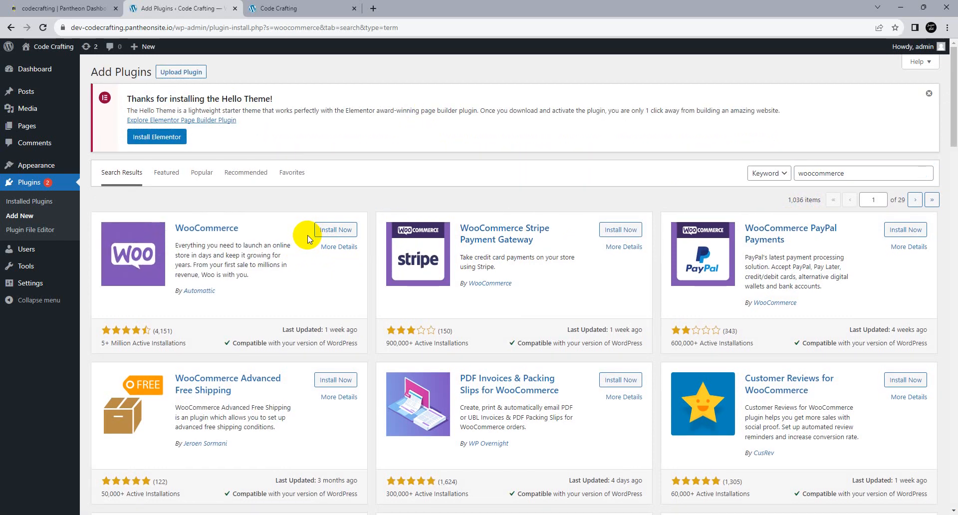
click(344, 229)
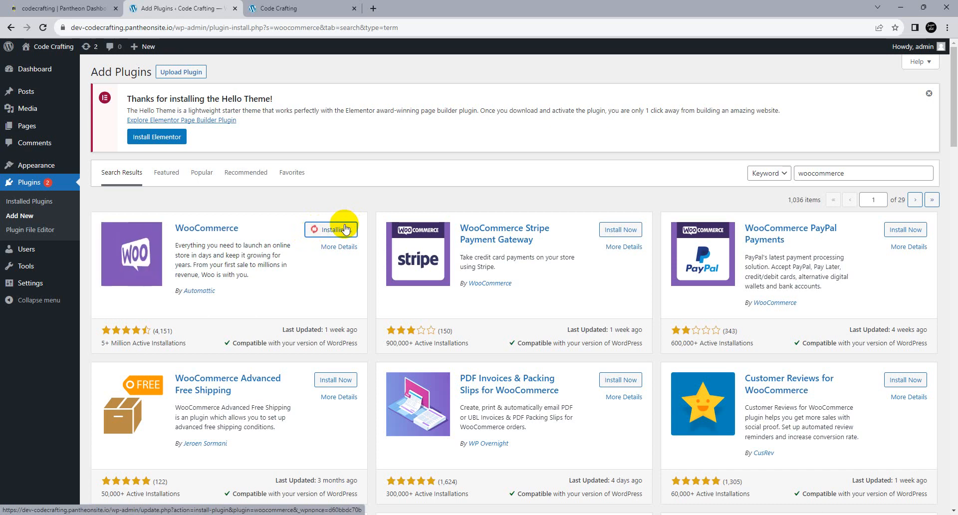
key(ctrl+f)
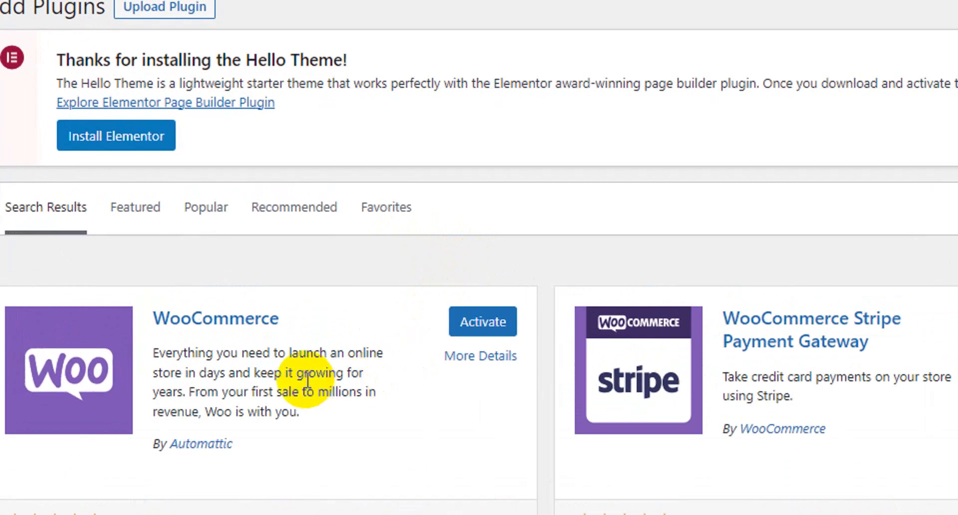
click(463, 324)
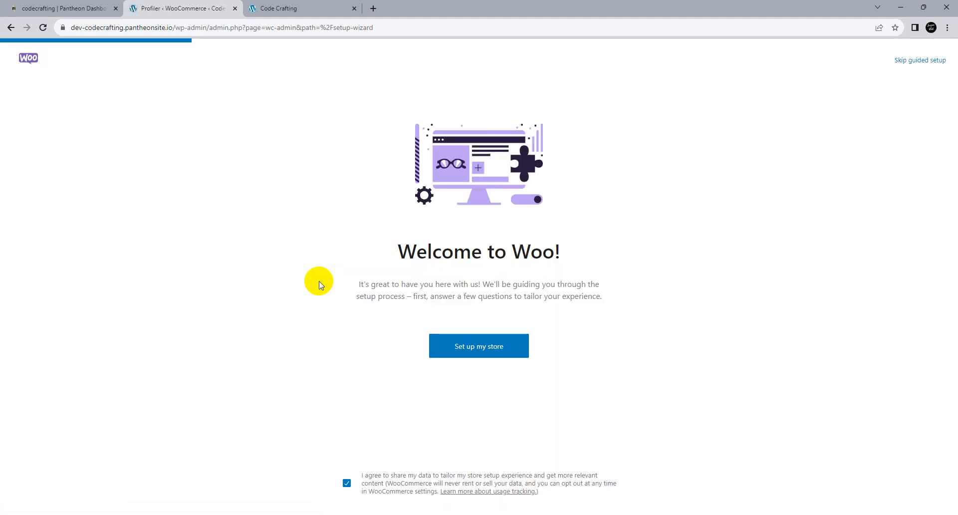
Start the store setup, choose "I'm just starting my business" and set the industry to Other
click(475, 339)
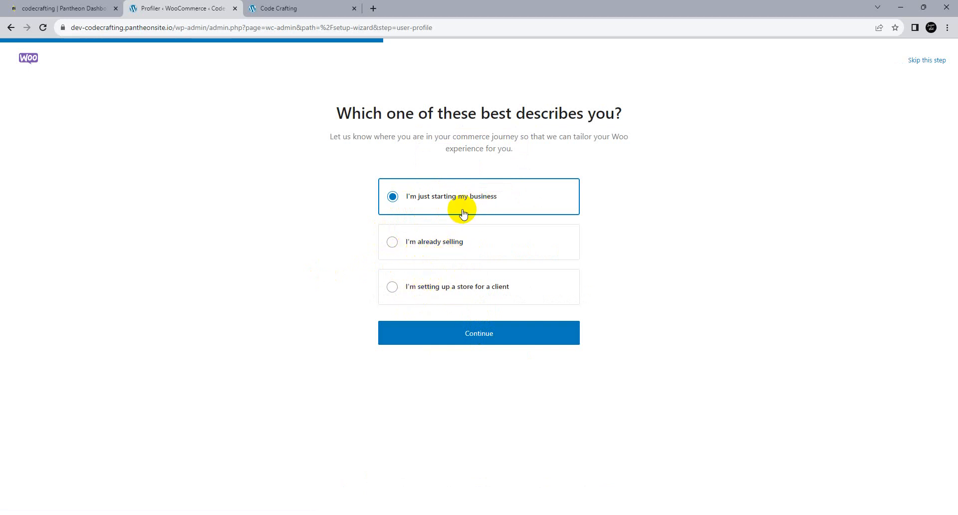
click(471, 339)
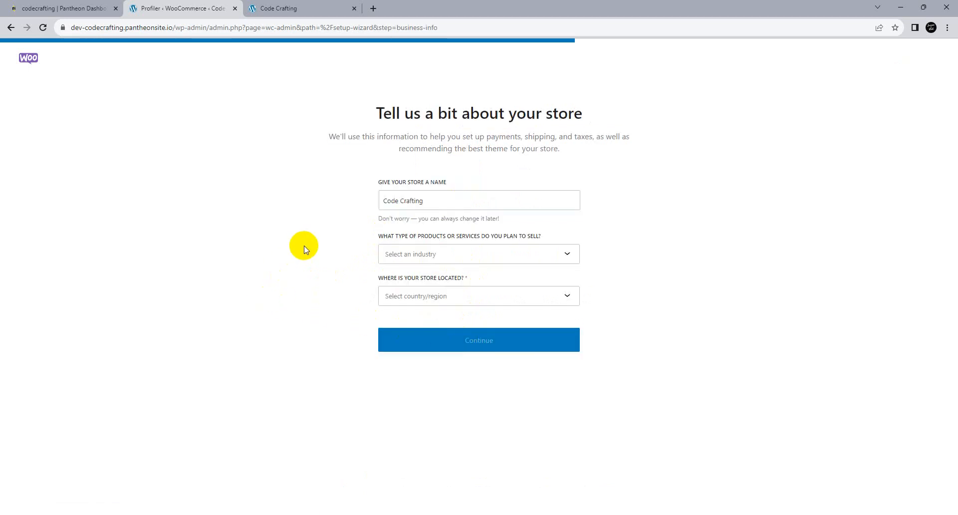
triple_click(396, 206)
click(397, 254)
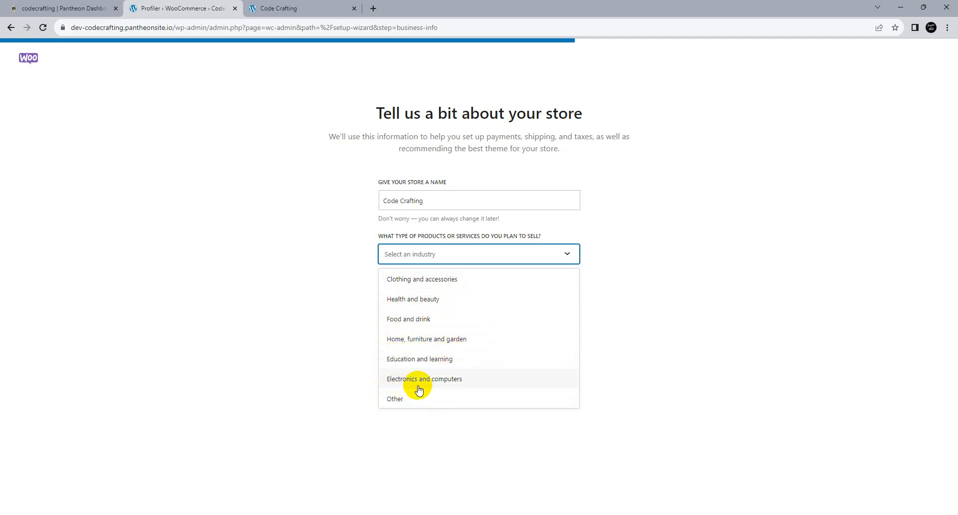
click(398, 402)
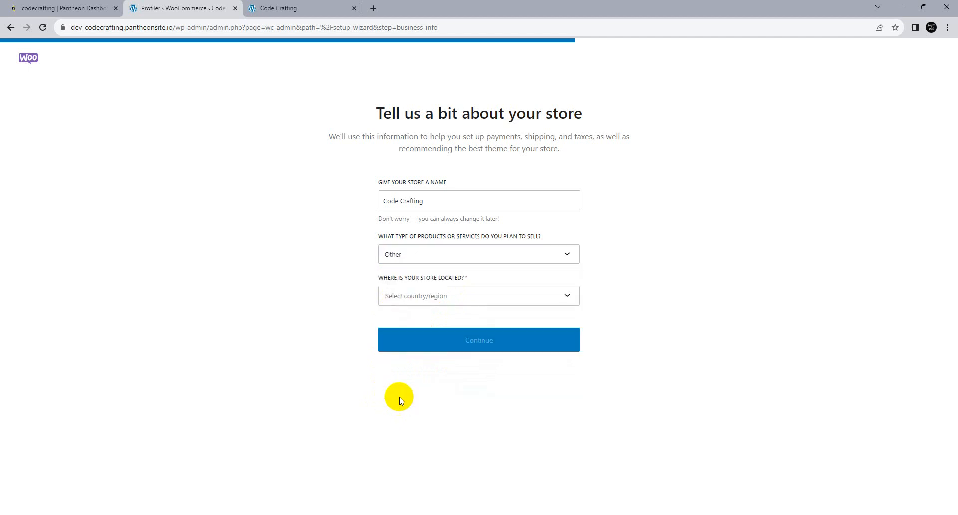
Set the store location to Pakistan — Islamabad Capital Territory, submit the store details and skip the free business features
click(426, 302)
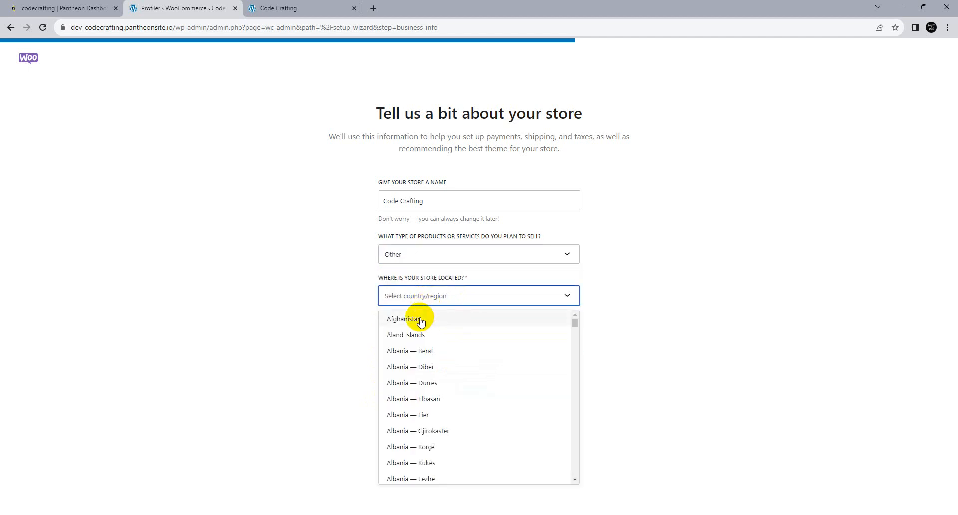
text(ppak)
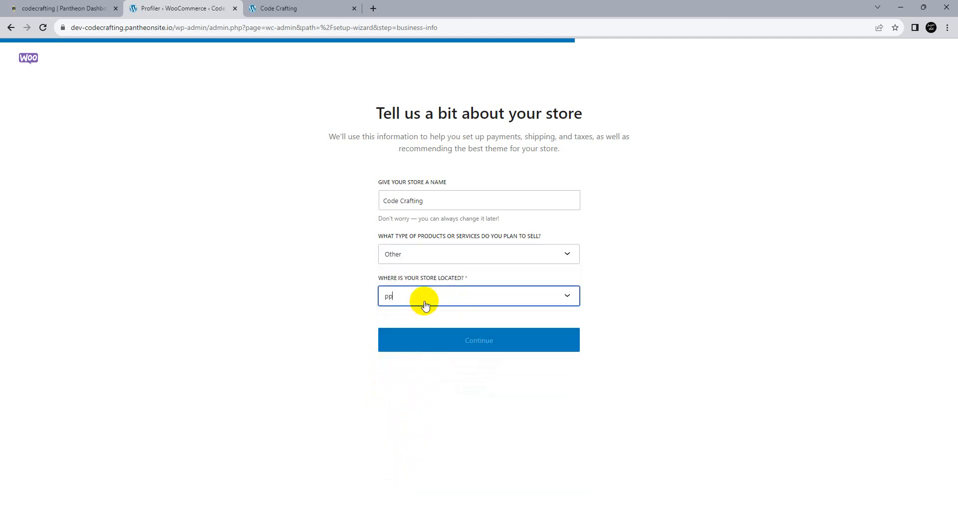
key(BackSpace)
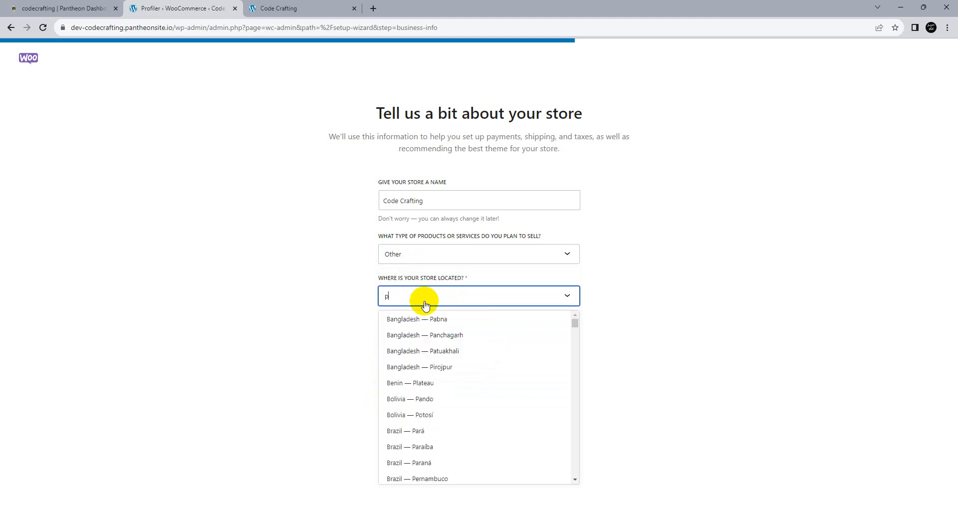
text(aki)
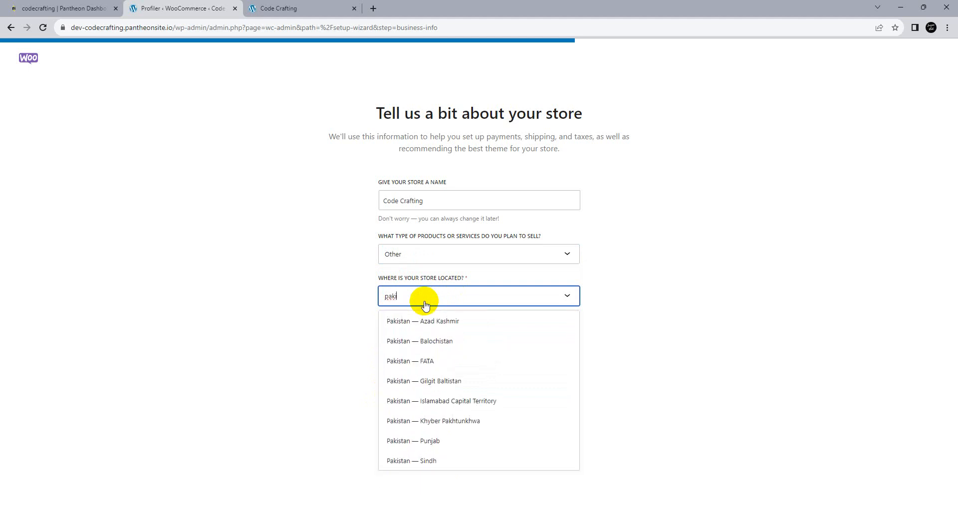
click(458, 402)
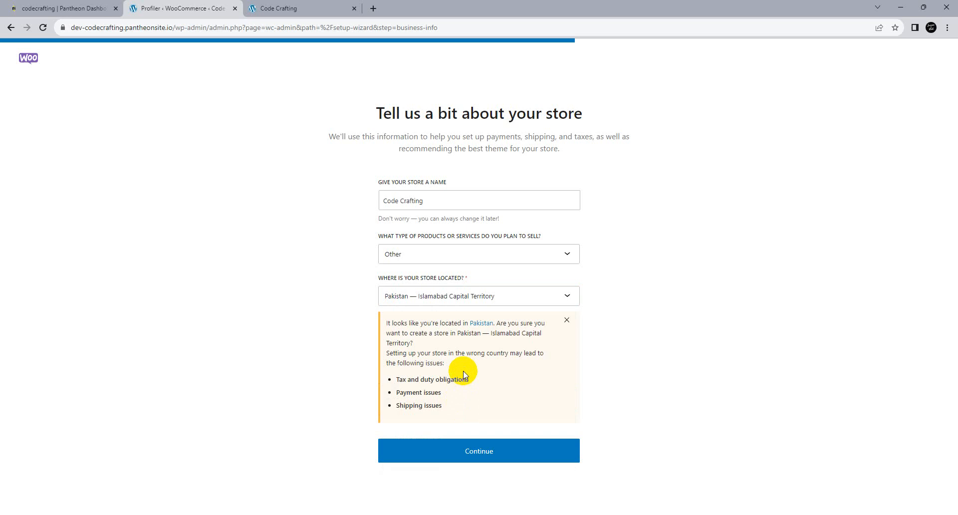
click(465, 451)
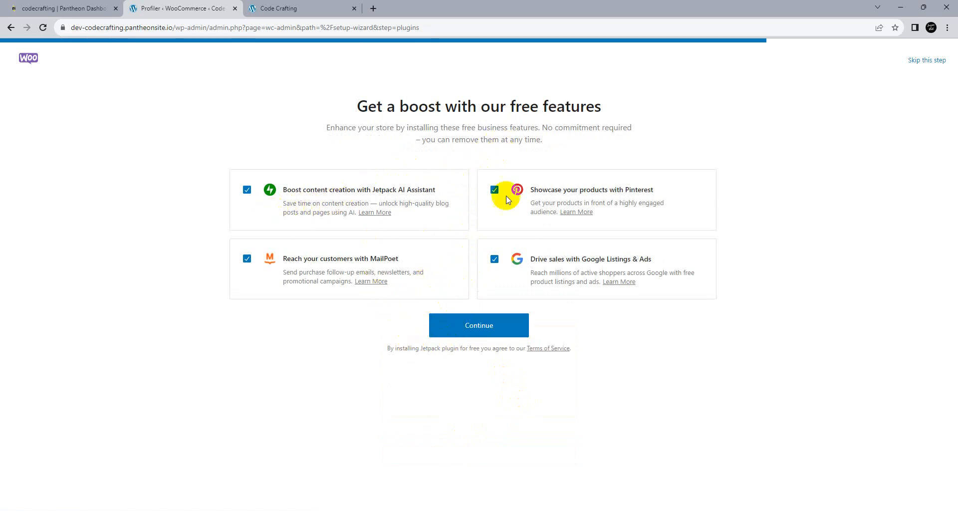
click(913, 64)
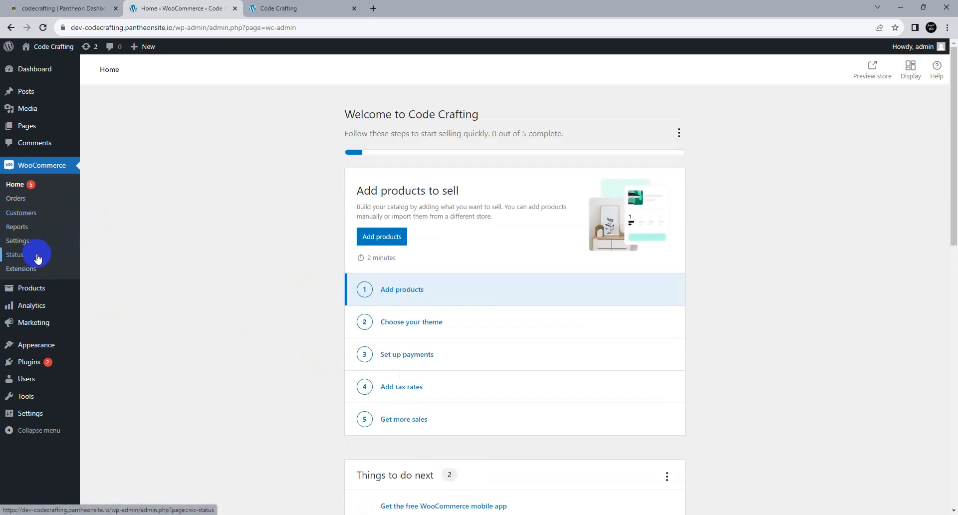
Open the list of all pages in a new tab and review the pages WooCommerce added
right_click(37, 124)
click(71, 130)
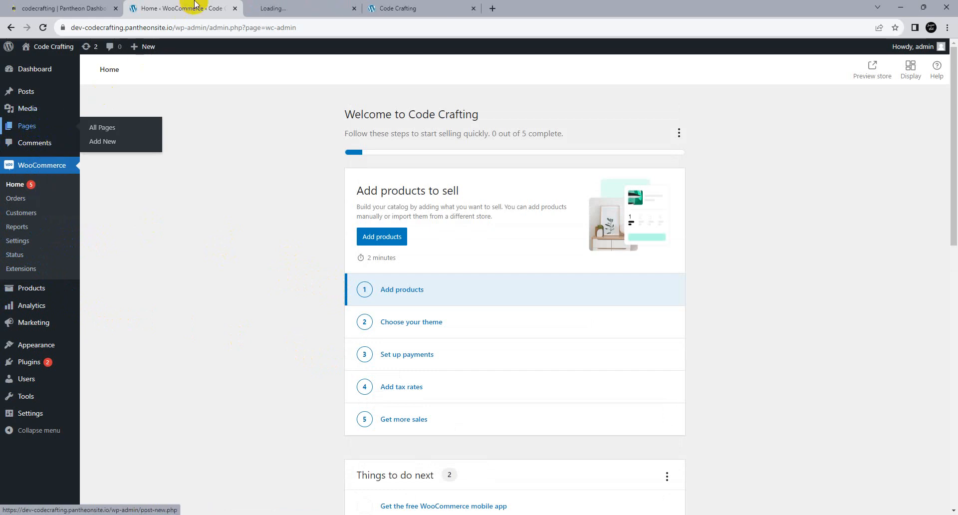
click(324, 8)
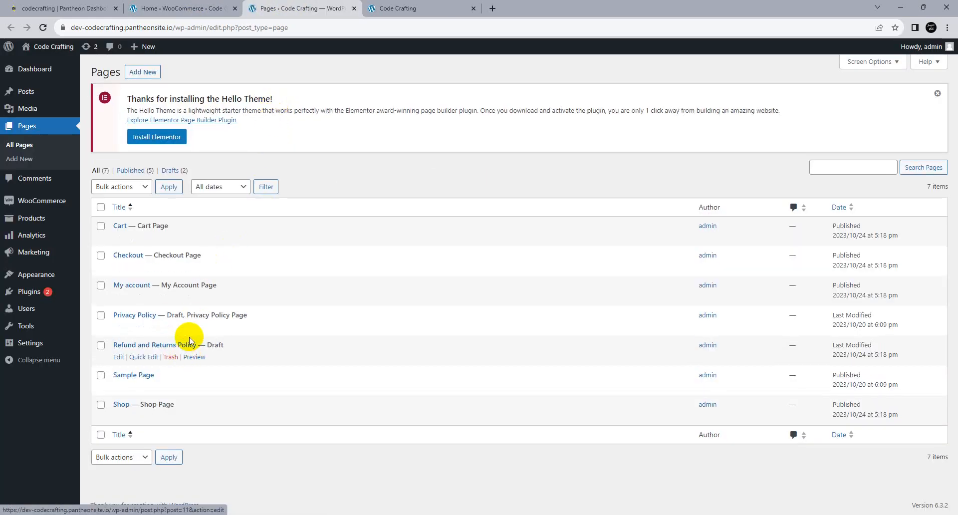
triple_click(170, 257)
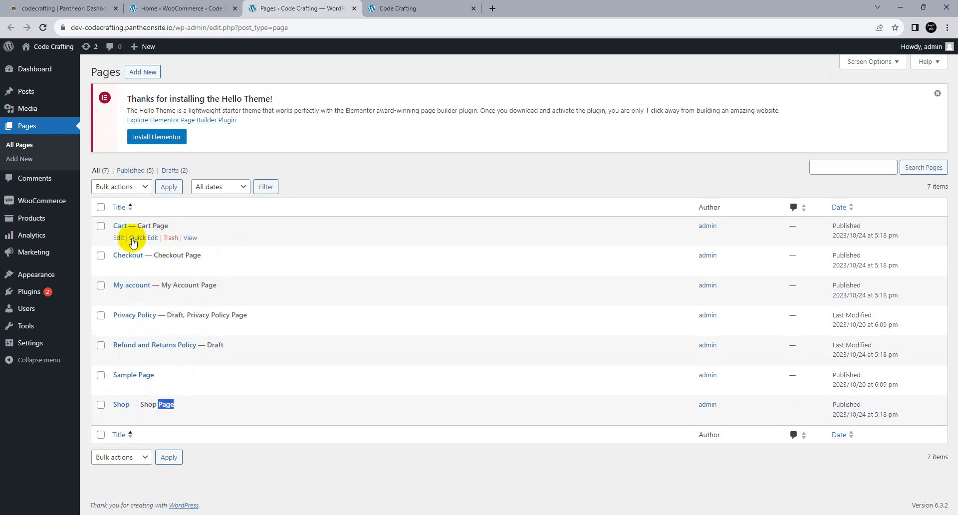
View the CSV product import page and start creating a new product from the product list
click(92, 218)
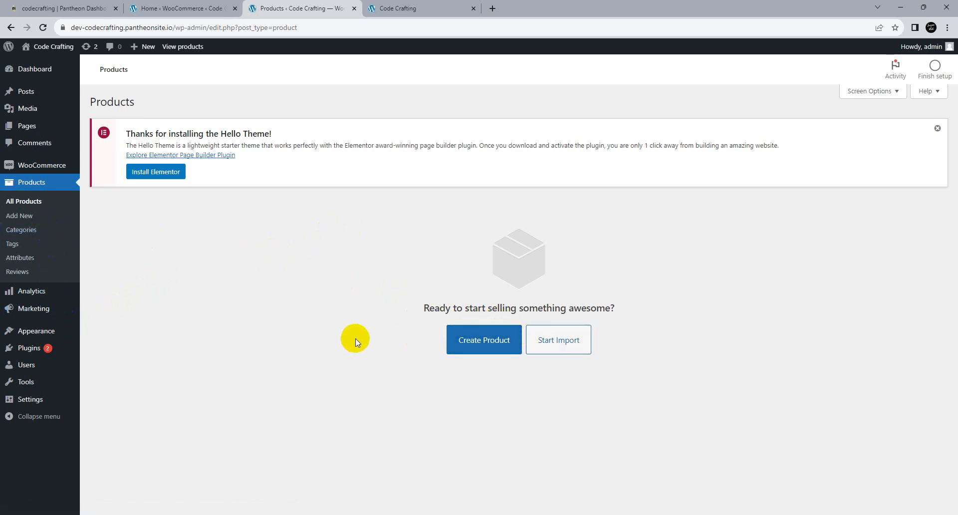
click(565, 344)
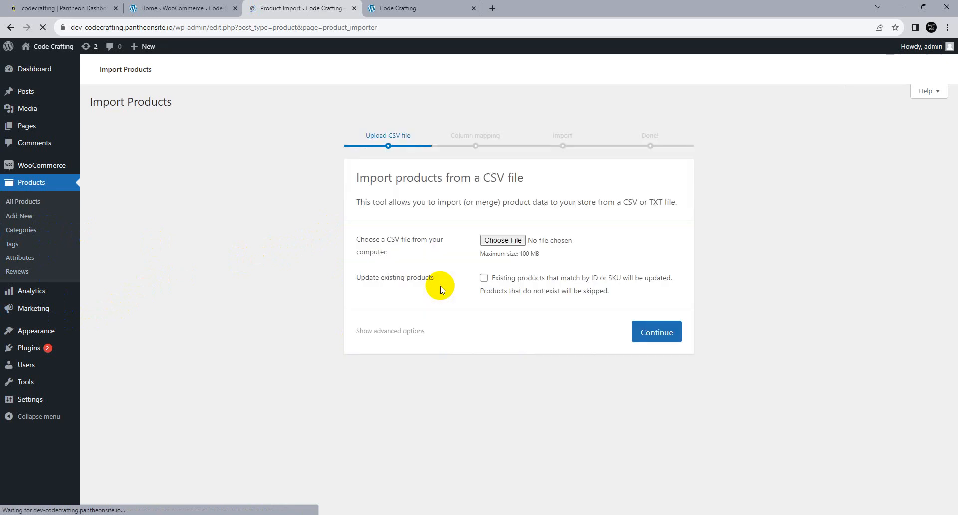
click(56, 213)
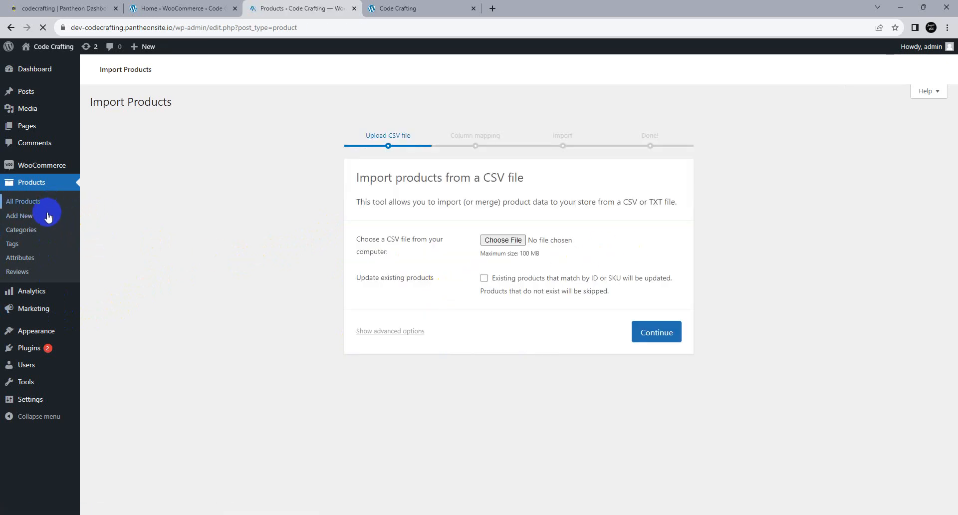
click(474, 258)
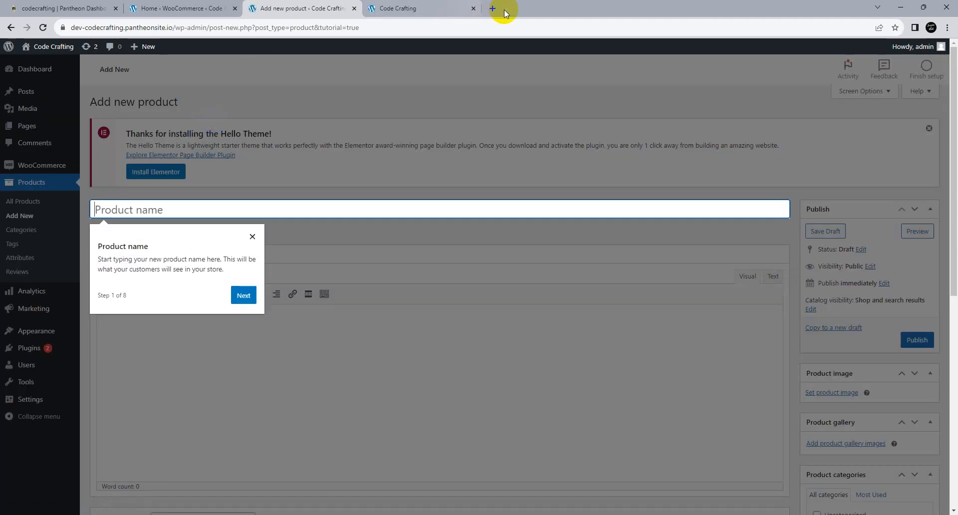
Search Google for "aliexpress" in a new browser tab
click(493, 9)
text(ali)
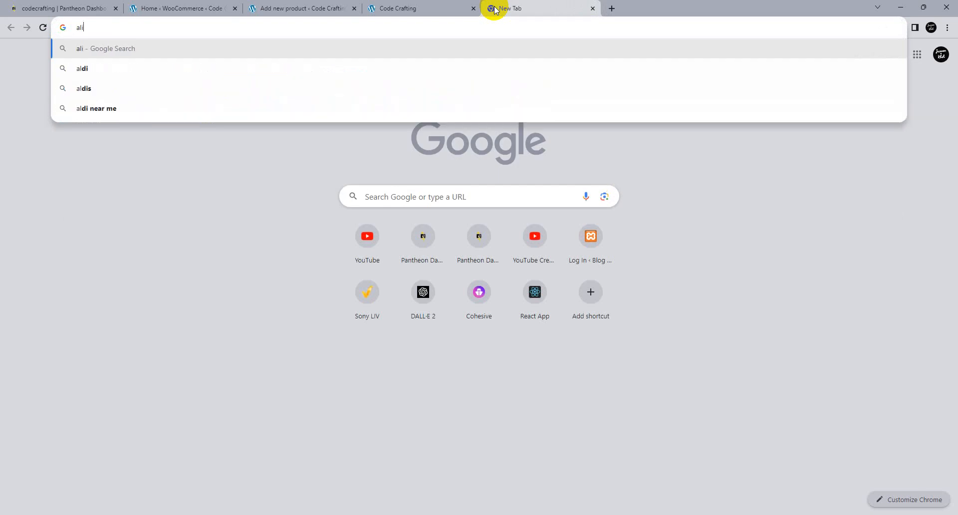
key(Down)
key(Down)
key(Down)
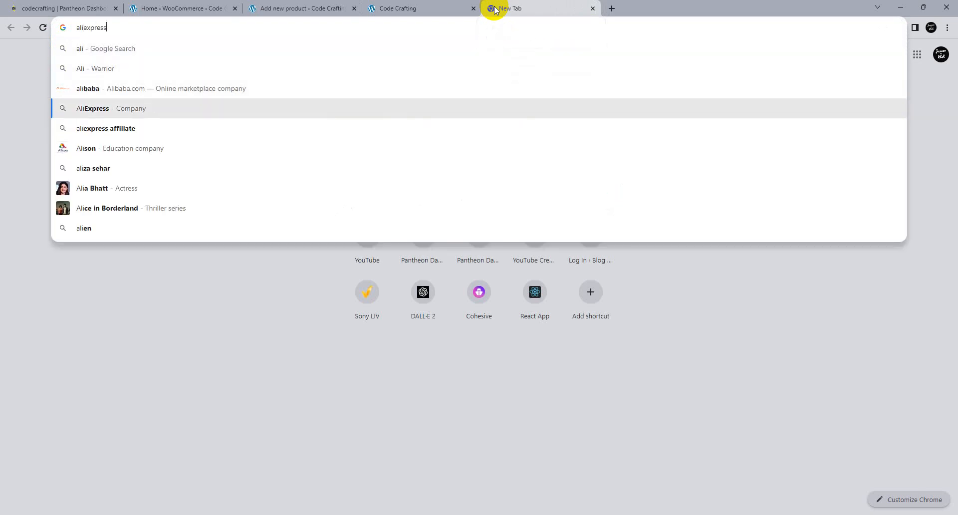
key(Return)
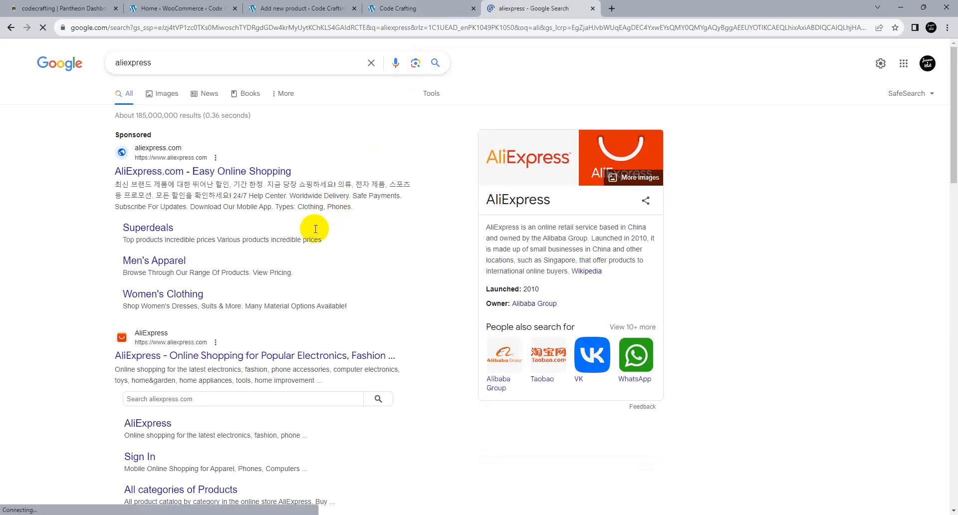
Open the AliExpress home page from the search results, browse down to its categories and dismiss the promotional pop-up
click(255, 355)
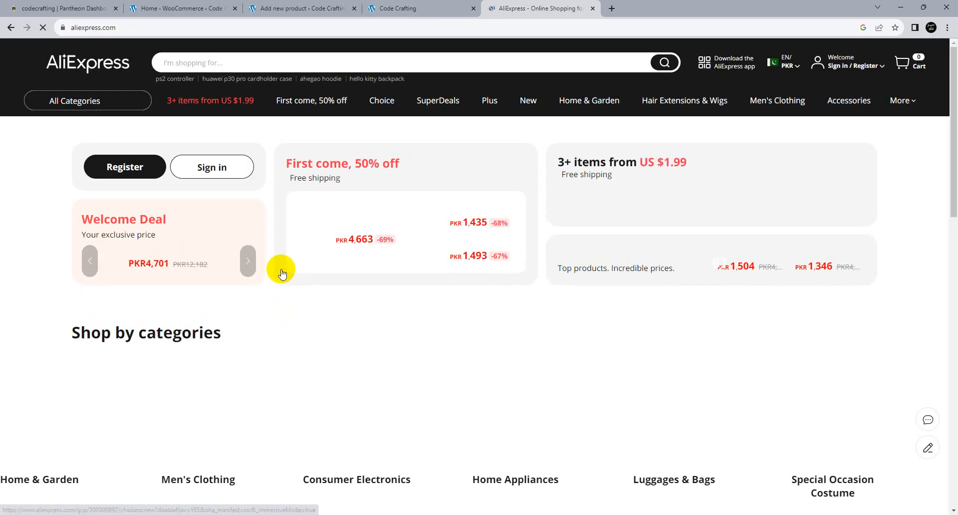
scroll(283, 280, down, 5)
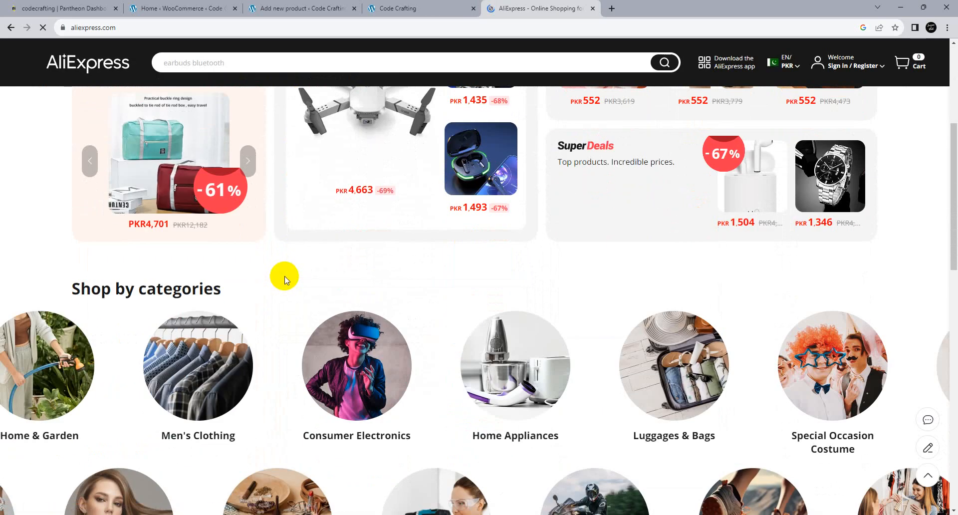
scroll(284, 279, down, 3)
scroll(285, 281, up, 1)
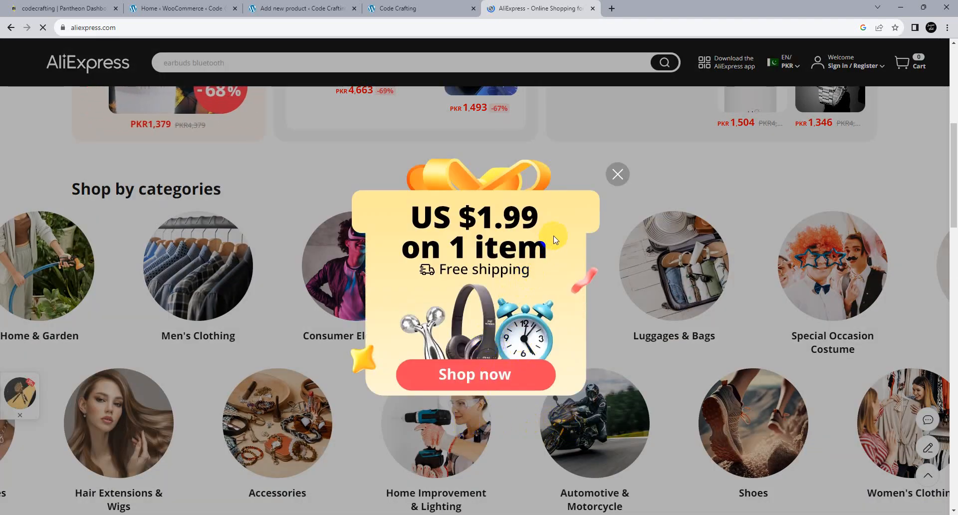
click(615, 176)
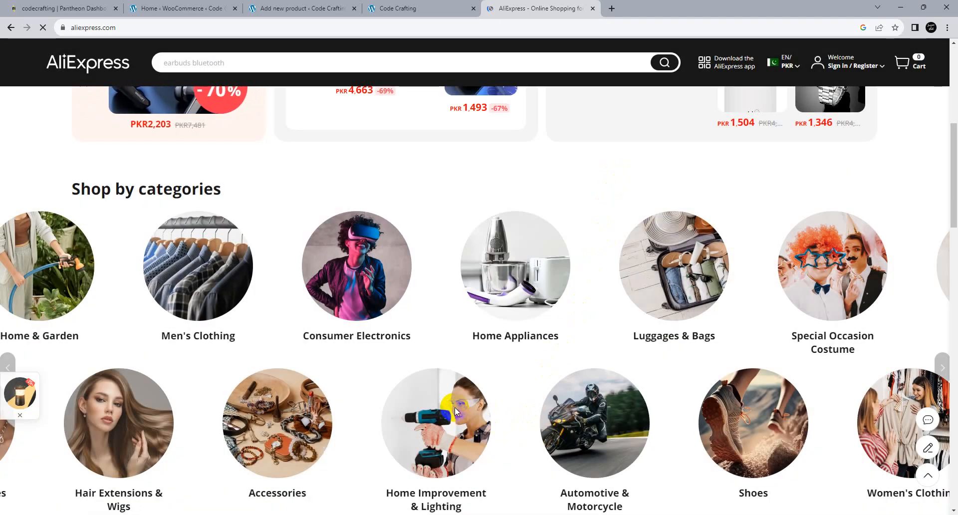
Open the Round/Square 30/40/50CM Extension Tube listing under Home Improvement & Lighting — Faucet Replacement Parts
click(421, 364)
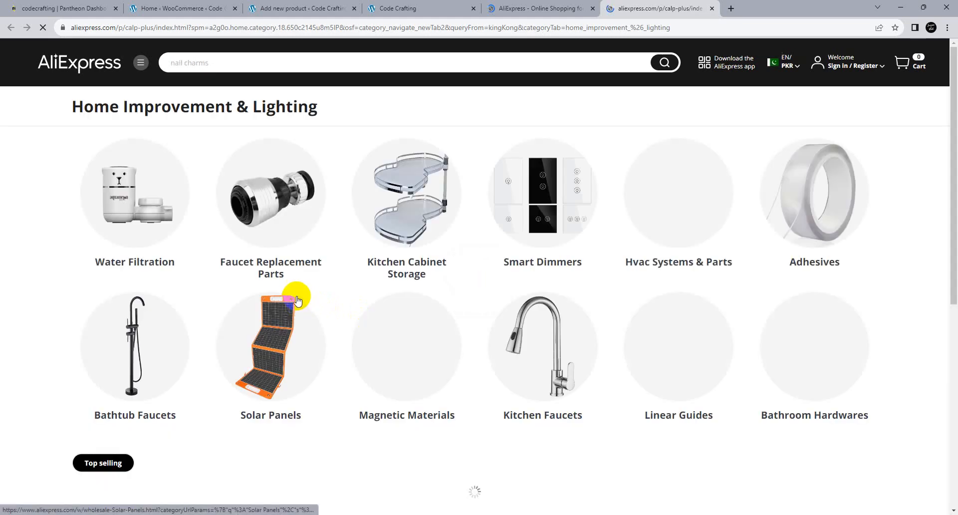
click(308, 230)
click(238, 210)
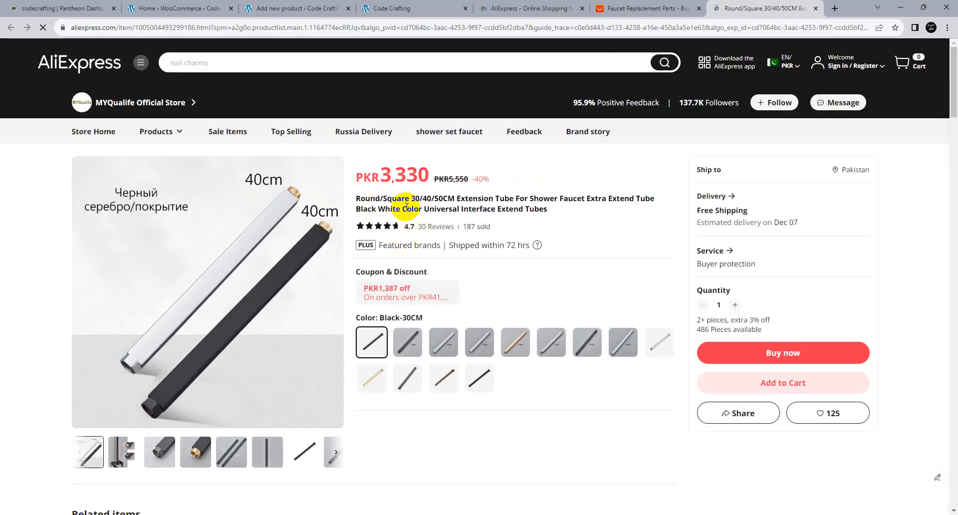
Copy the extension tube's title from its AliExpress listing into the new WooCommerce product's name, dismissing the product tour
triple_click(407, 208)
key(ctrl+c)
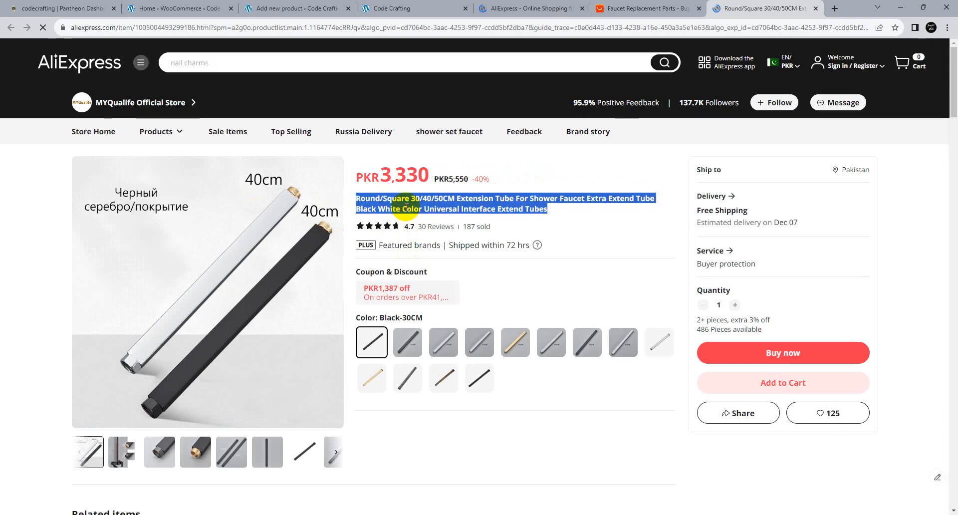
click(128, 7)
click(294, 8)
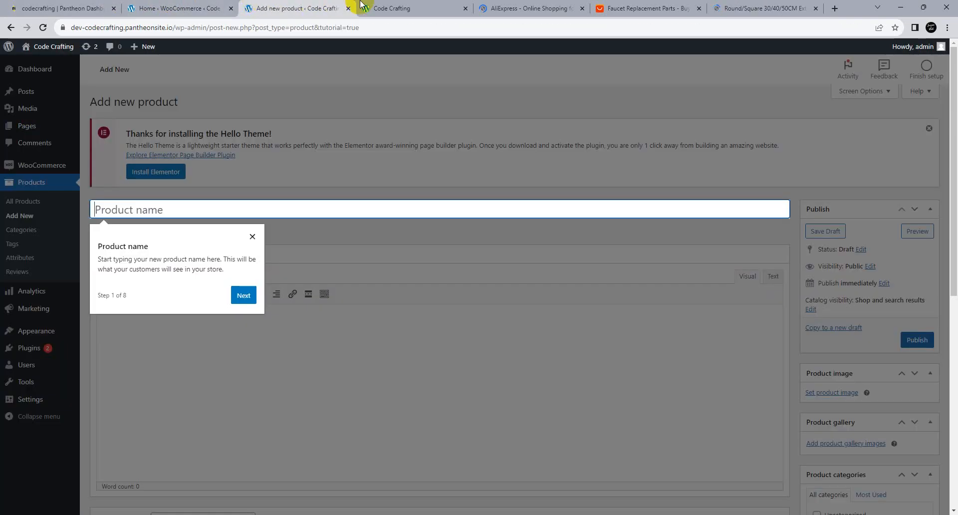
click(250, 239)
click(199, 210)
key(ctrl+v)
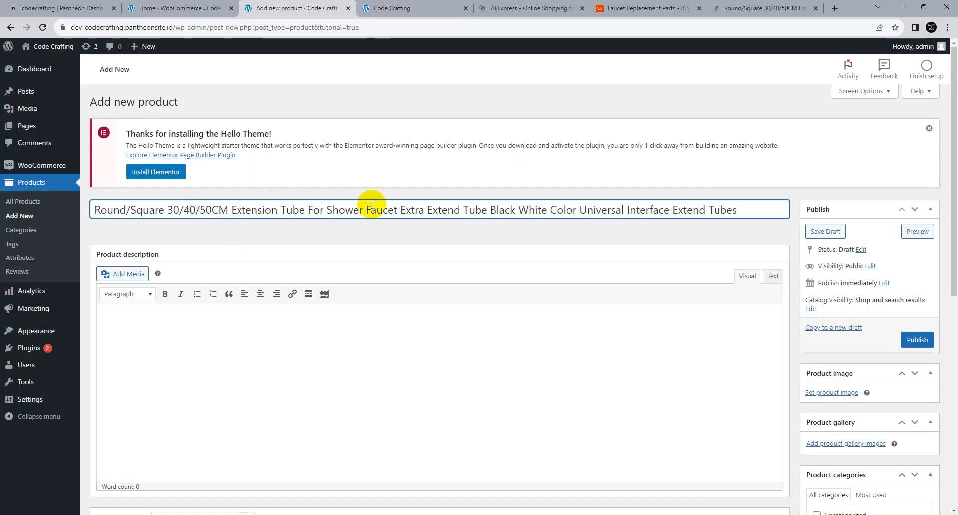
Check the tube's price on the AliExpress listing and set the new product's regular price to 3000
click(749, 8)
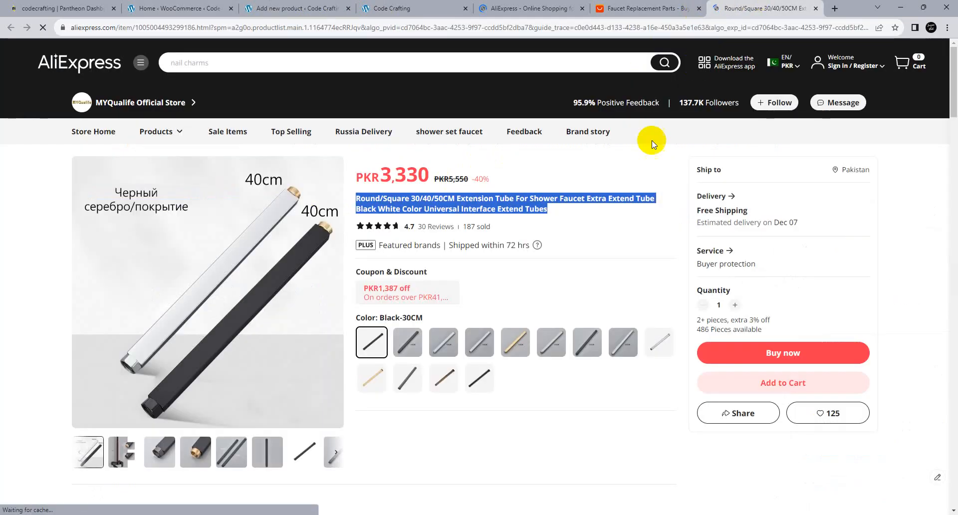
double_click(404, 169)
click(170, 8)
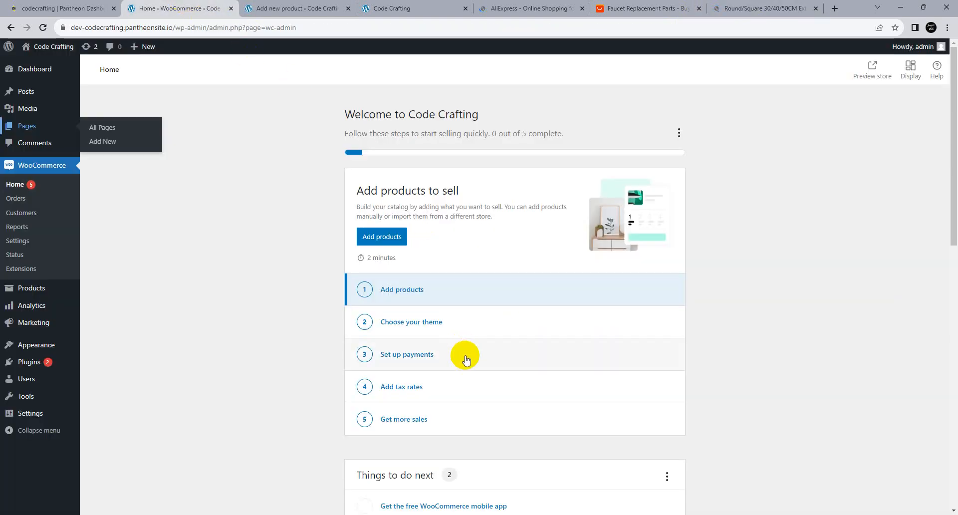
click(335, 6)
click(394, 8)
click(338, 4)
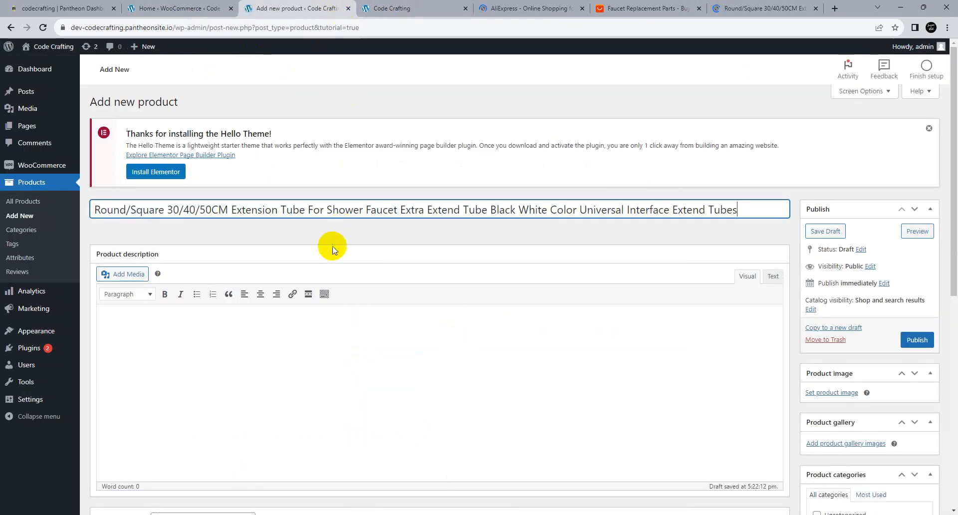
scroll(339, 280, down, 4)
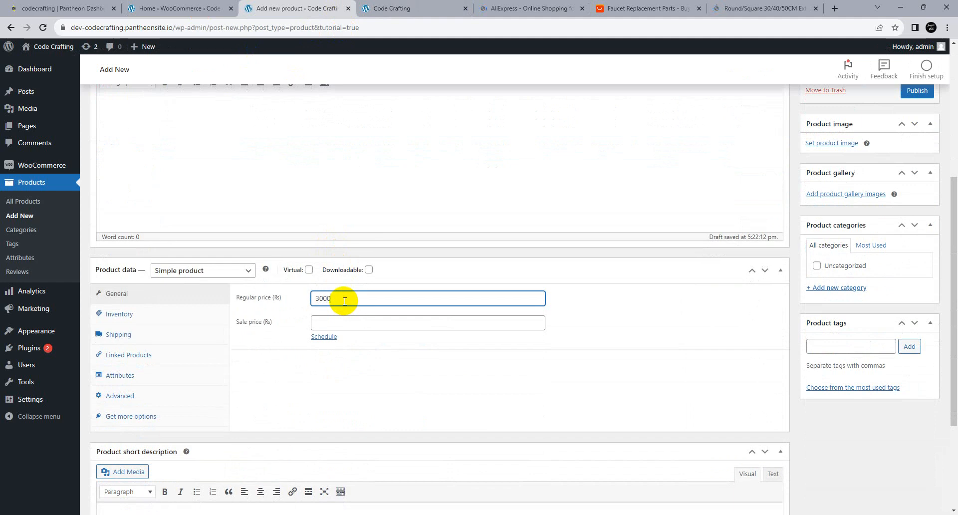
scroll(341, 301, up, 1)
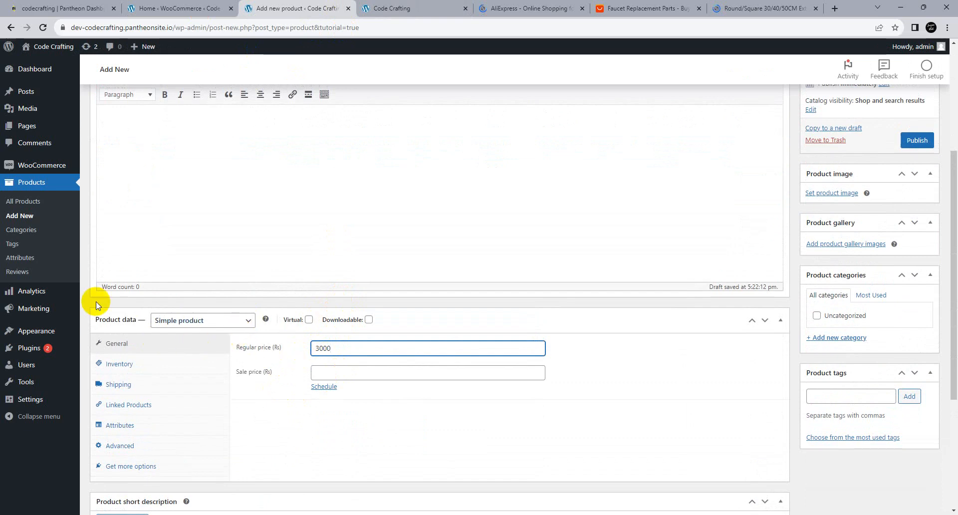
mouse_move(44, 169)
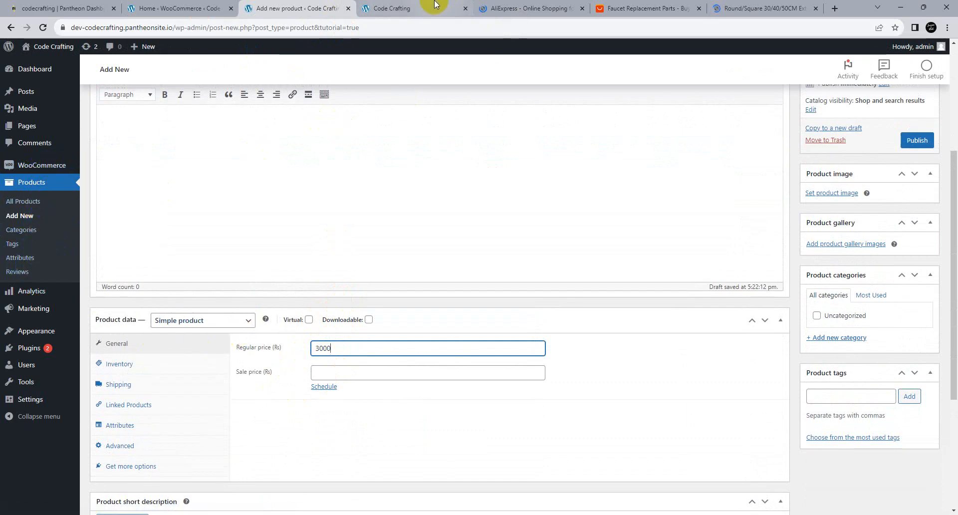
Close the AliExpress home page and Faucet Replacement Parts results, leaving the extension tube listing open
click(532, 6)
click(582, 8)
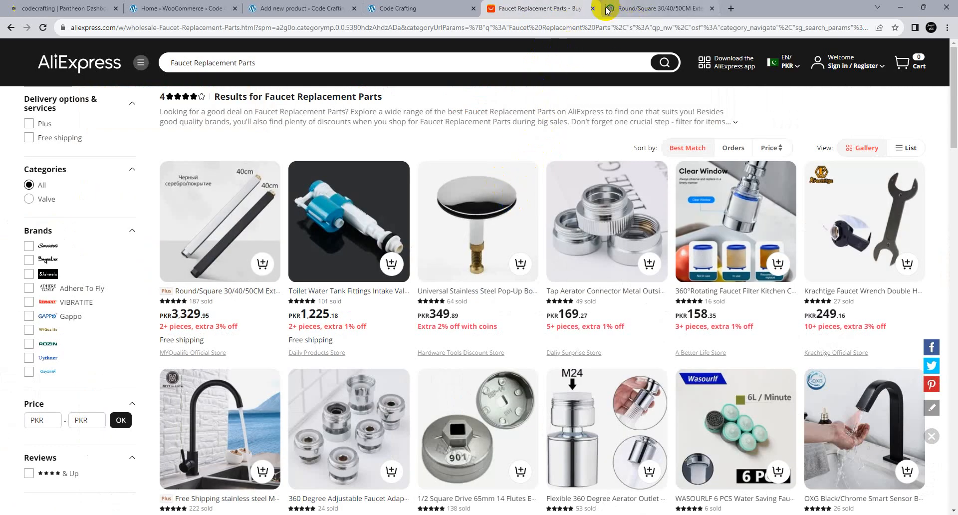
click(592, 8)
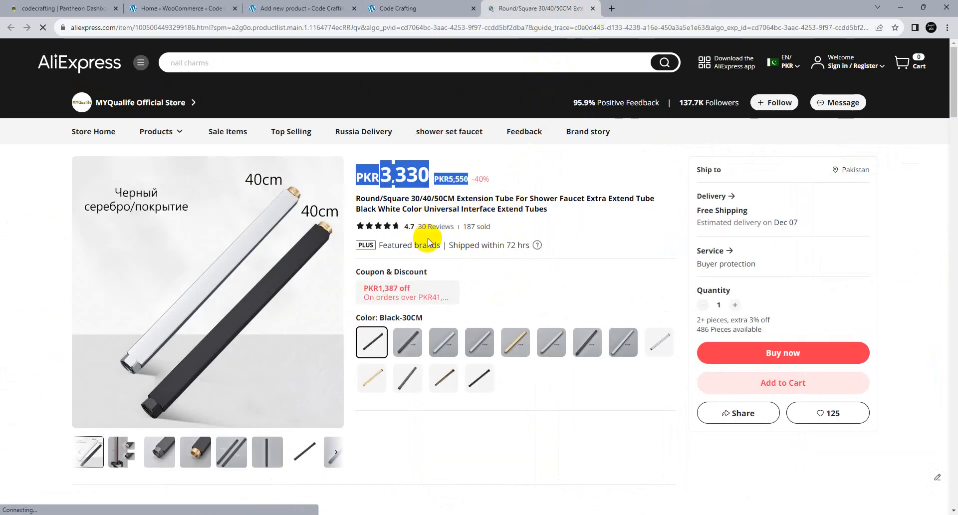
right_click(230, 273)
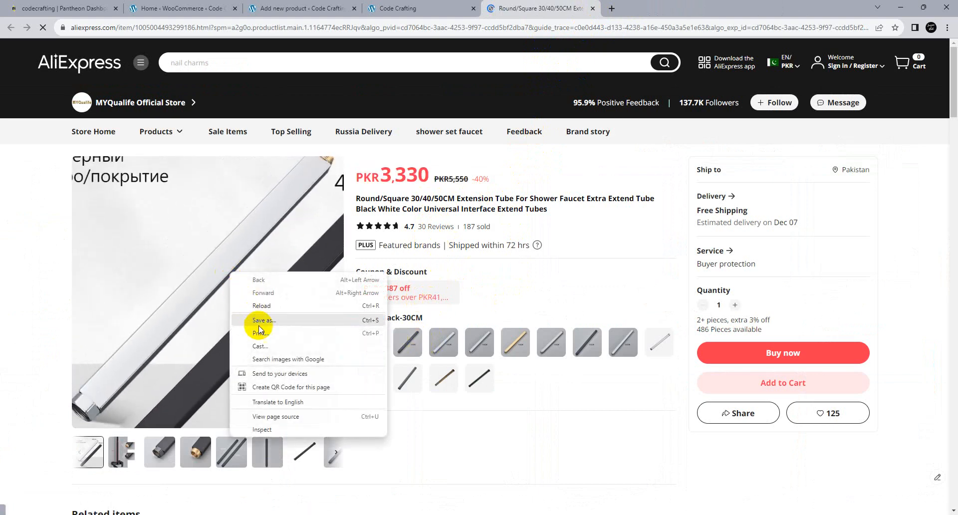
click(570, 428)
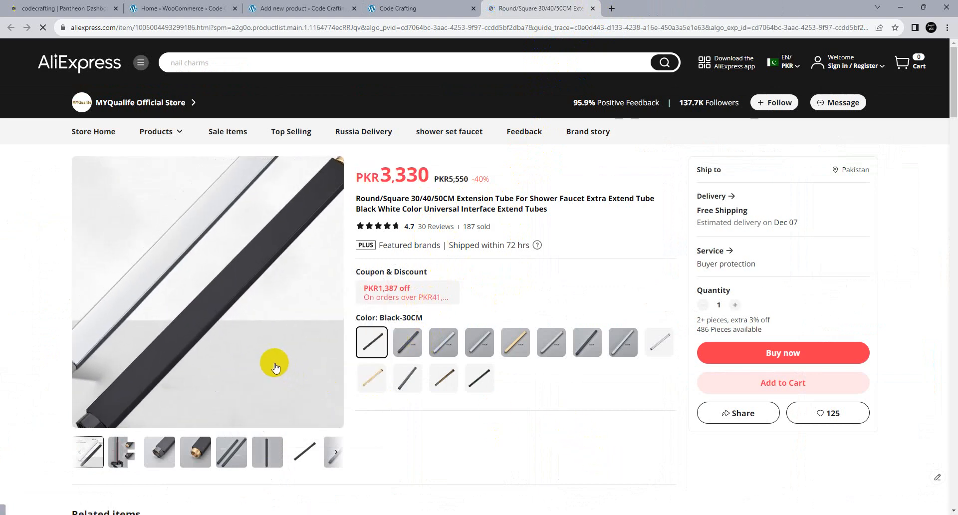
right_click(235, 331)
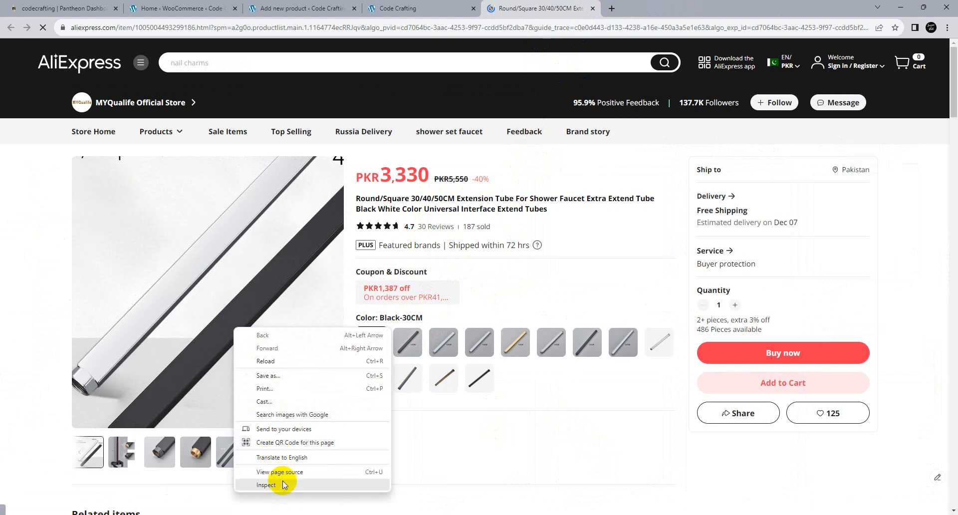
click(423, 448)
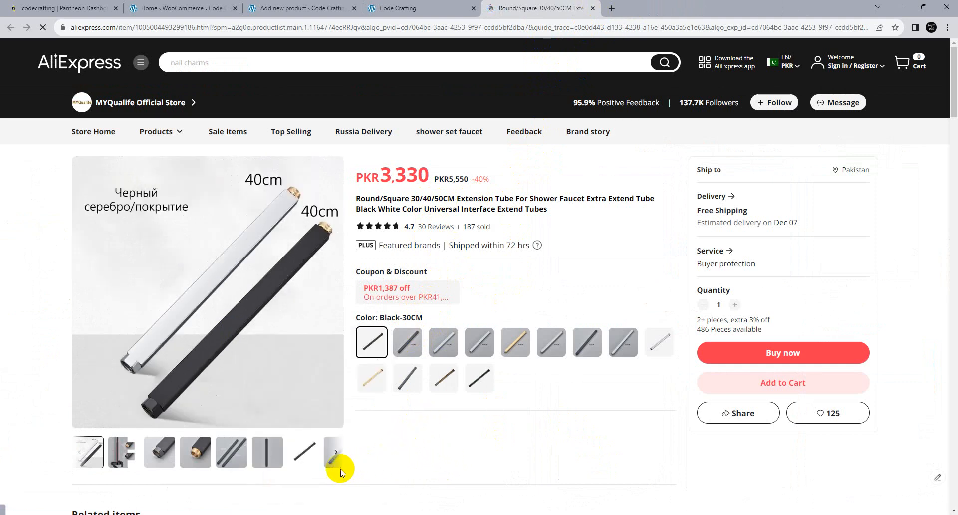
Open the listing's thumbnail of the black 40cm and 50cm tubes as an image in a new browser tab
right_click(225, 459)
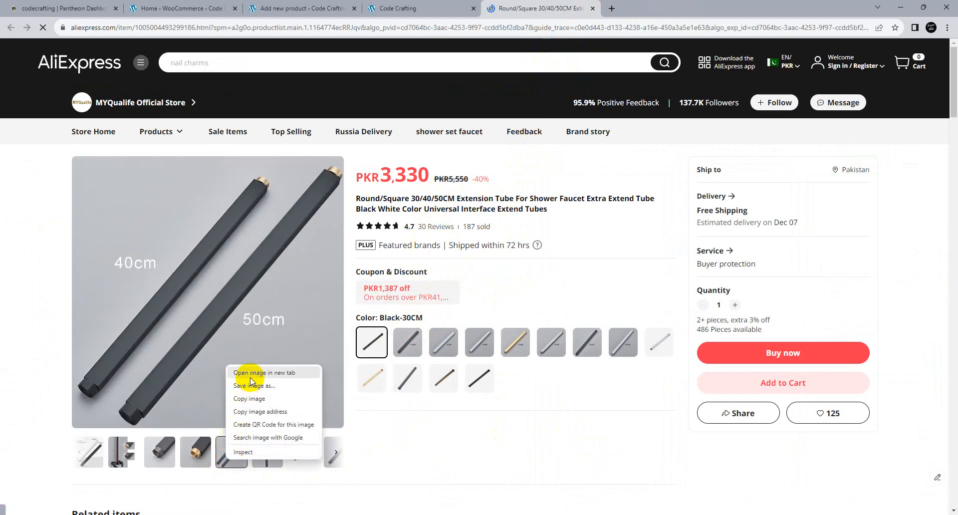
click(262, 372)
click(643, 6)
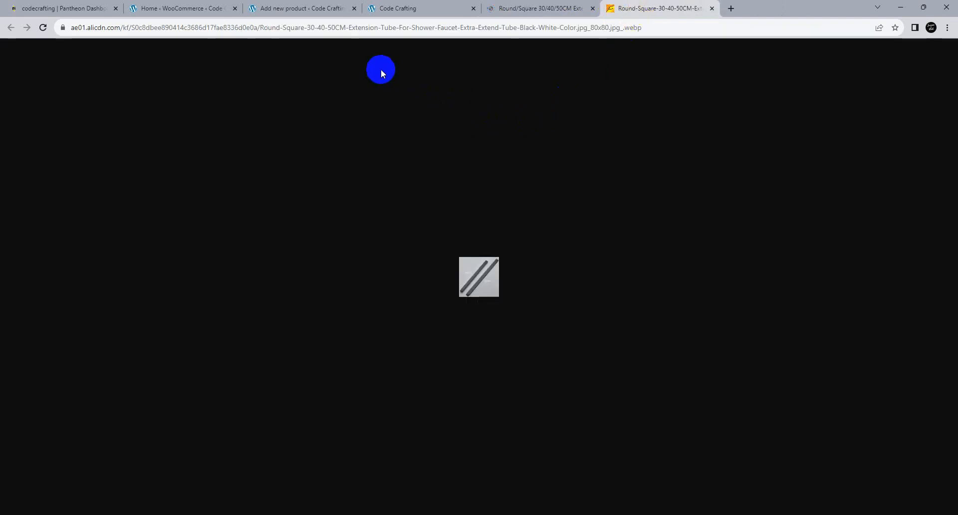
Remove "_80x80" from the thumbnail's web address and load the full-size image
click(608, 27)
click(600, 27)
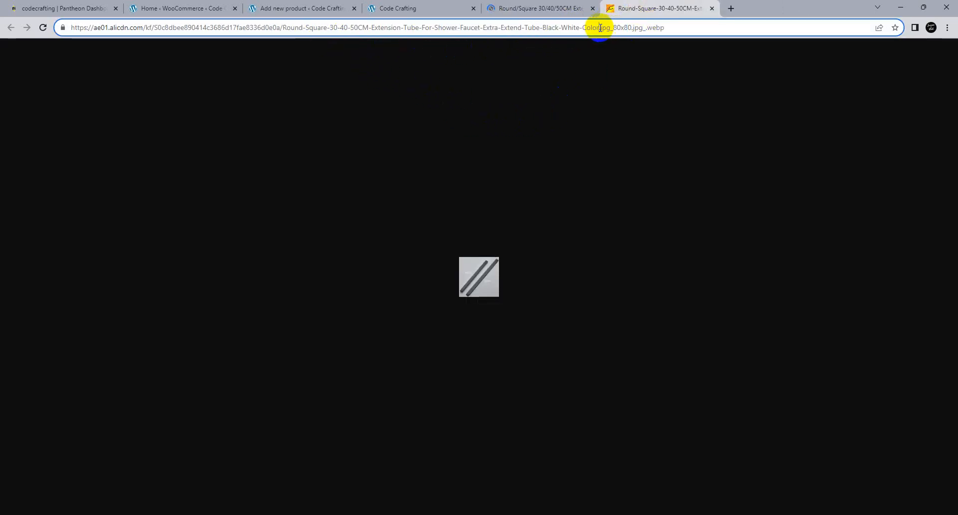
key(BackSpace)
key(BackSpace)
key(Delete)
key(Delete)
key(Delete)
click(623, 51)
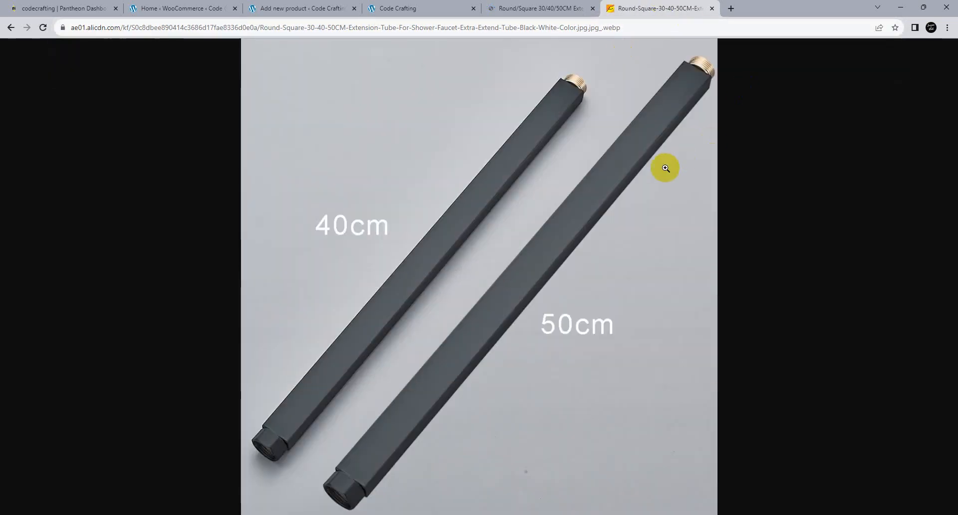
Save the full-size tube image as a WEBP file in the Downloads folder
right_click(455, 194)
click(465, 210)
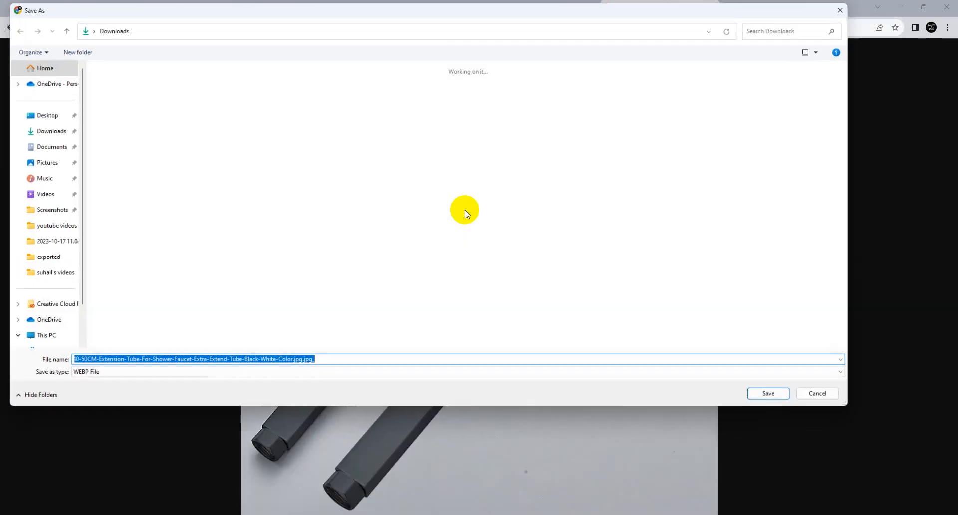
click(768, 393)
Upload the downloaded tube picture to the new WooCommerce product and set it as the product image
click(329, 8)
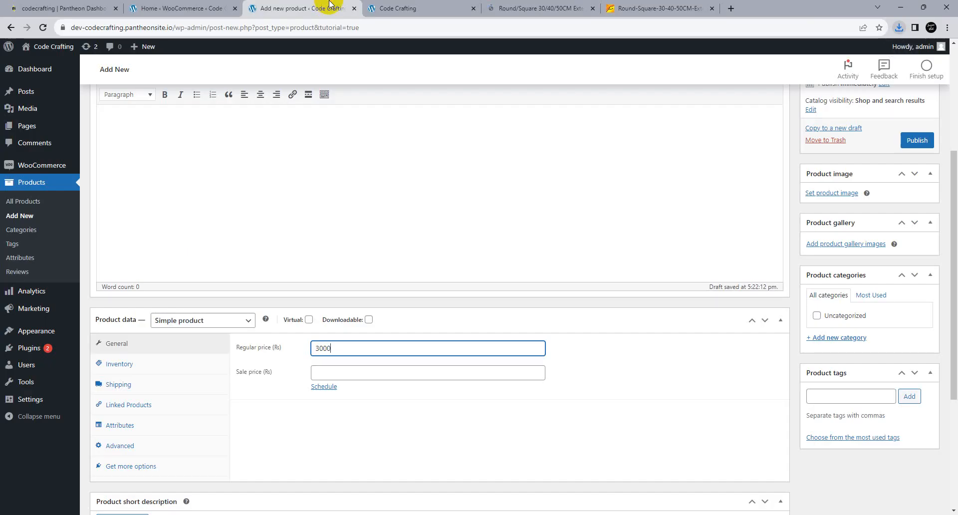
click(421, 7)
click(344, 8)
scroll(784, 334, up, 1)
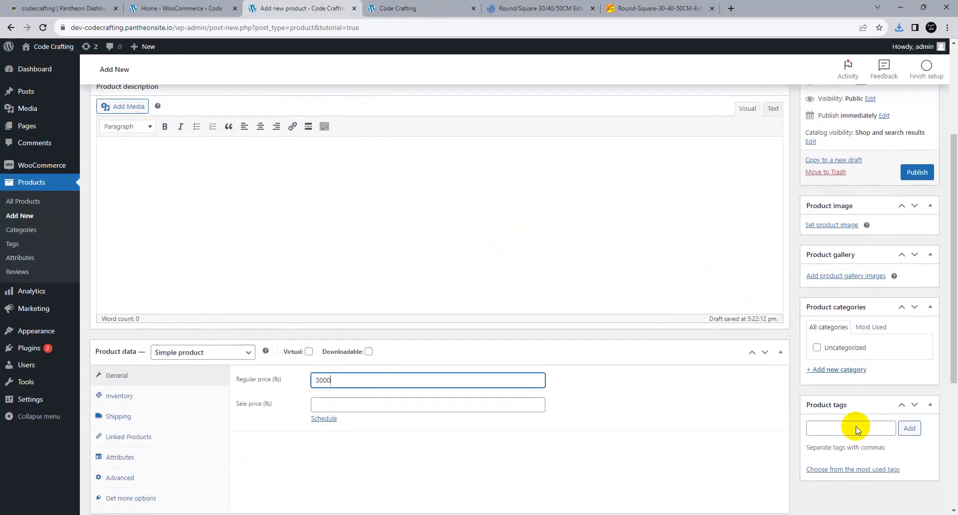
scroll(853, 394, down, 2)
scroll(828, 339, up, 2)
click(823, 241)
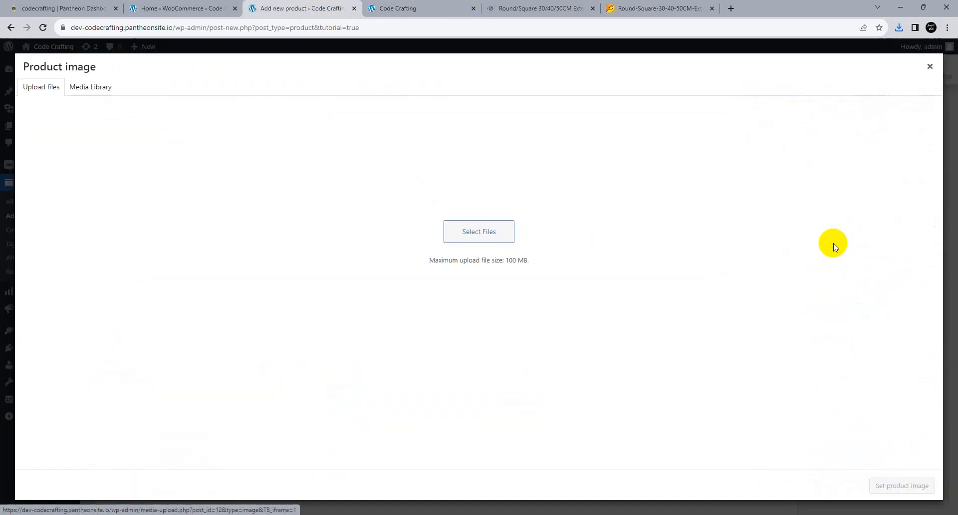
click(485, 255)
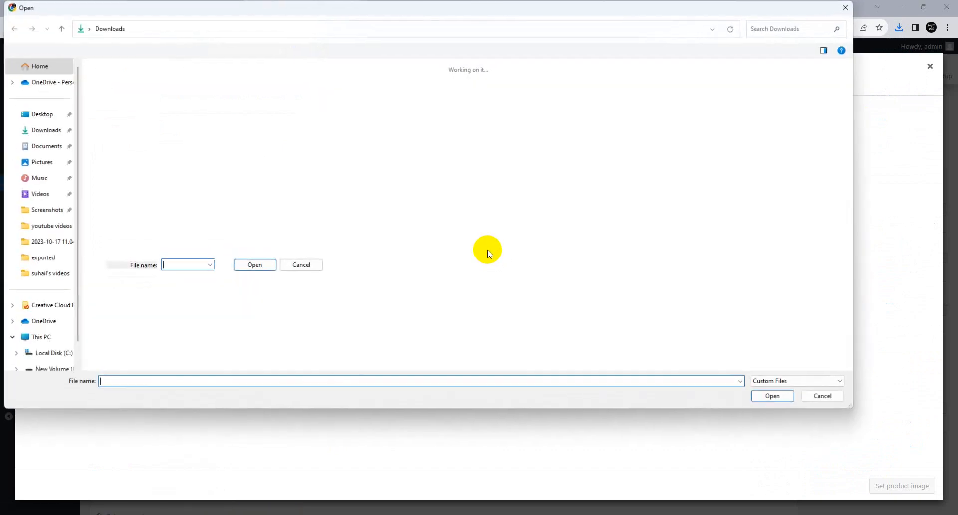
double_click(150, 105)
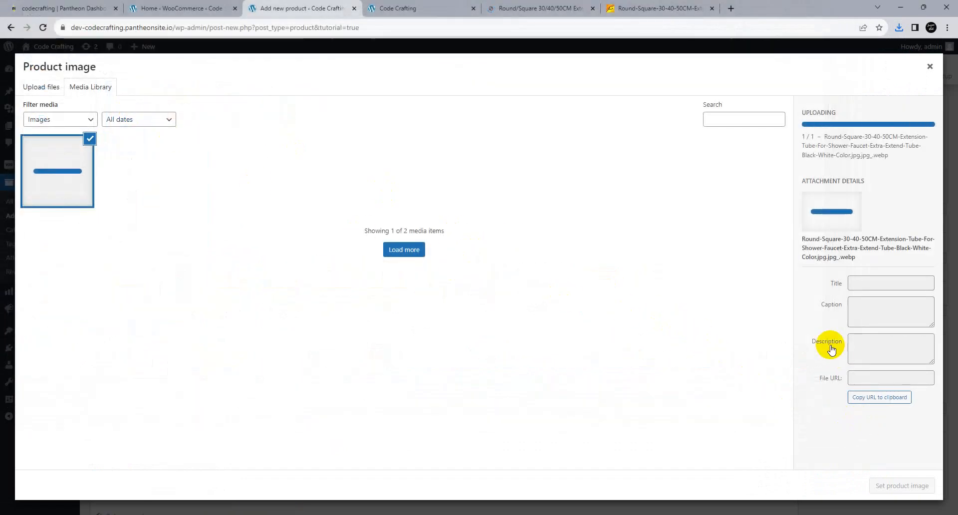
click(890, 484)
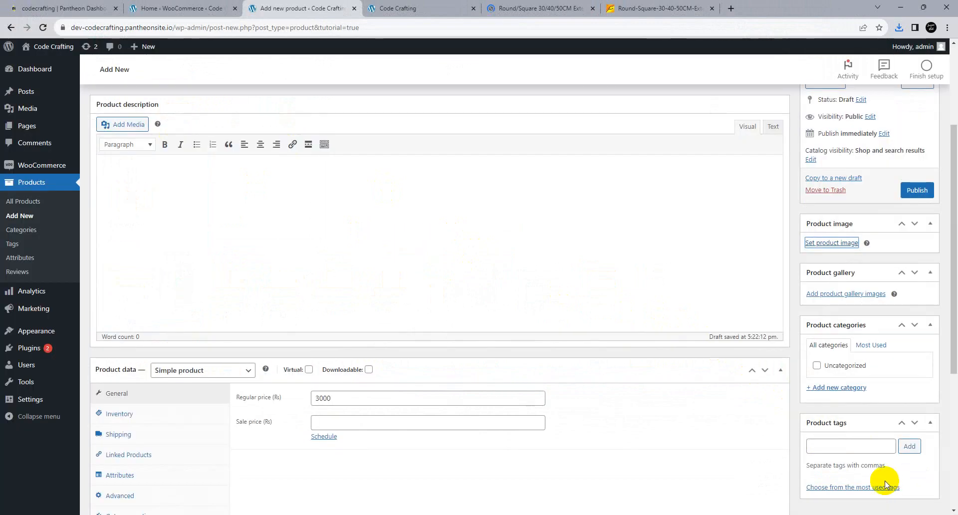
Return to the AliExpress listing and expand its full product description
scroll(583, 391, up, 5)
scroll(674, 300, down, 6)
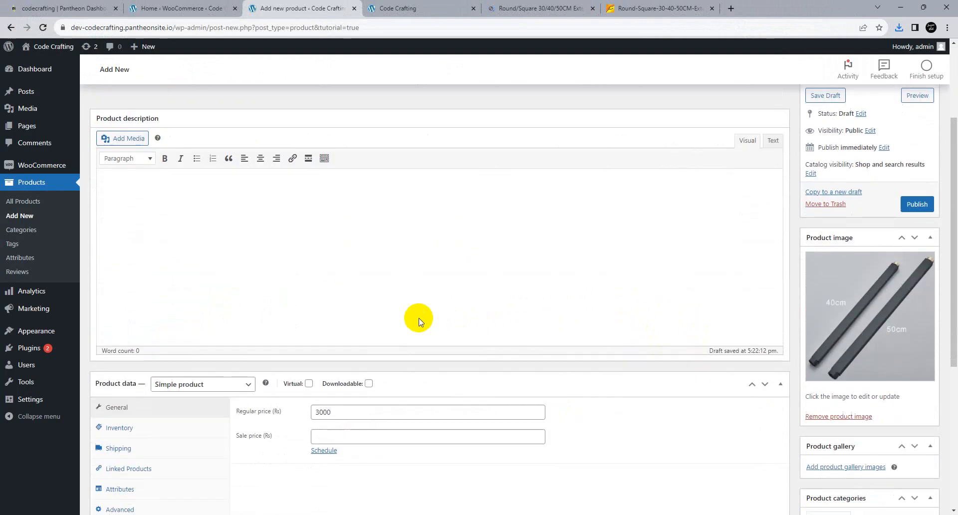
scroll(269, 298, up, 5)
click(499, 8)
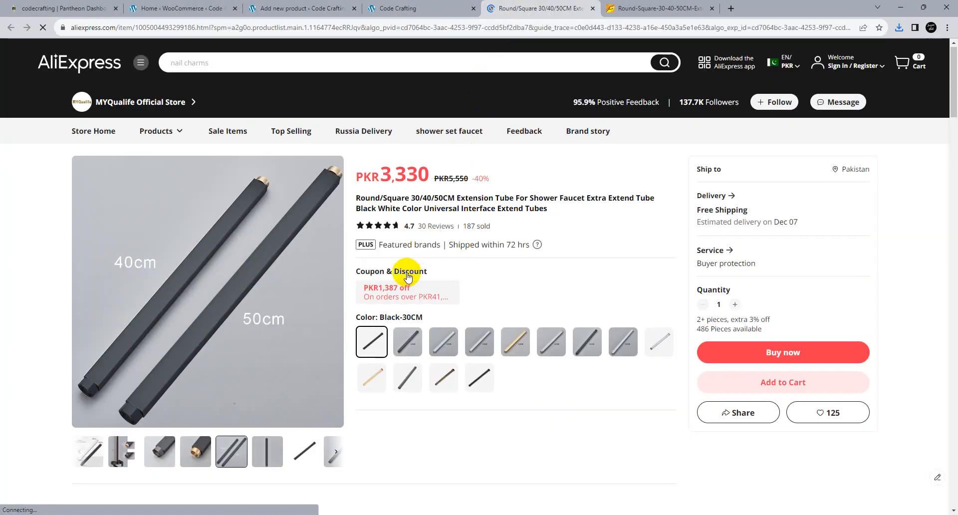
scroll(408, 275, down, 2)
scroll(408, 275, down, 11)
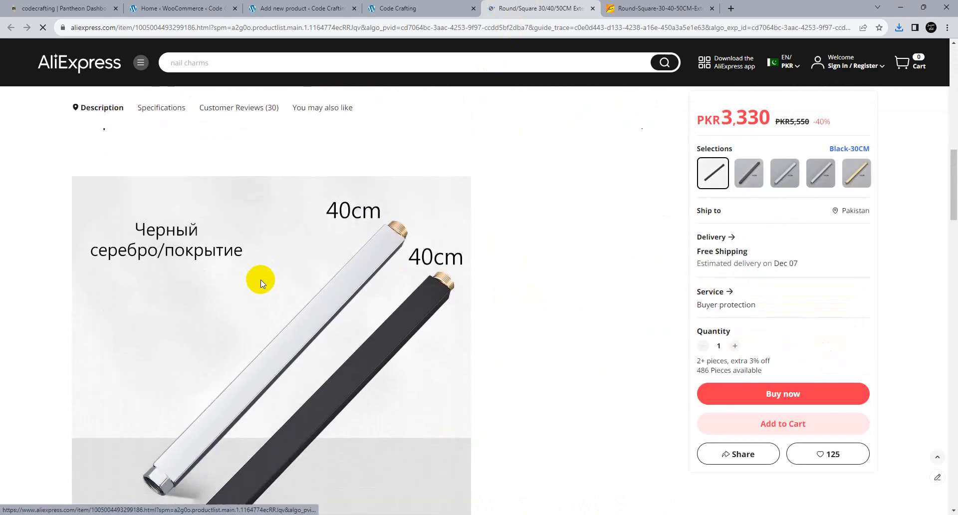
scroll(257, 278, up, 3)
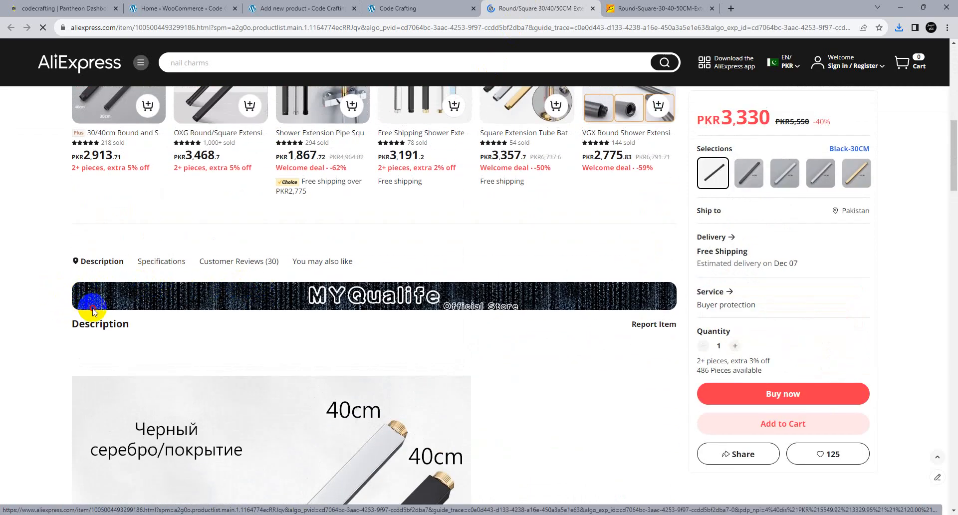
scroll(79, 346, down, 1)
scroll(80, 347, down, 2)
drag(181, 273, 420, 378)
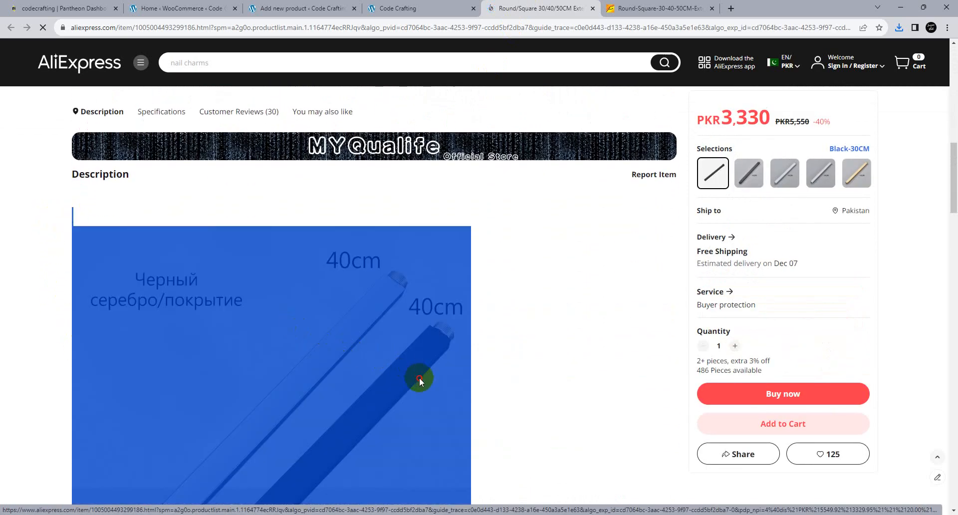
scroll(424, 340, down, 11)
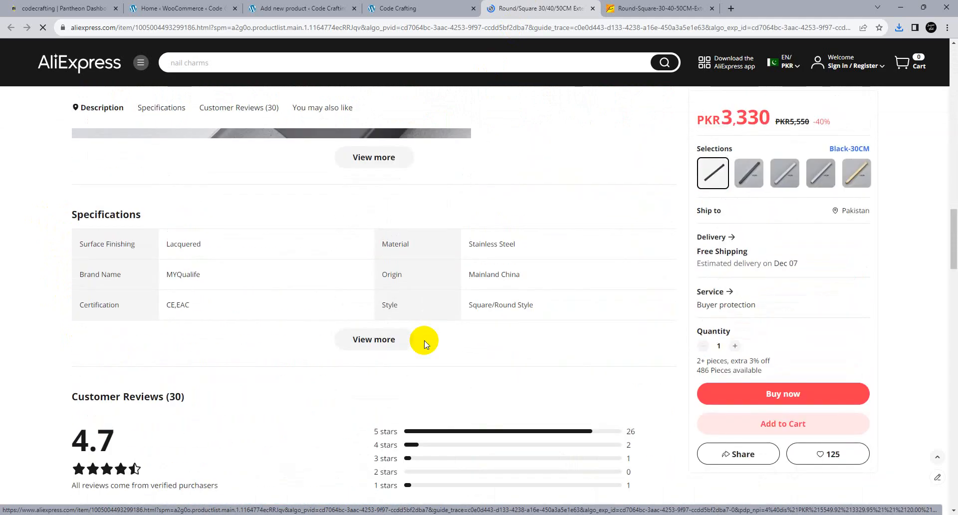
click(383, 158)
Select and copy all images in the listing's description, from the first 40cm tubes picture to the last gold tube
scroll(412, 244, down, 10)
scroll(412, 253, down, 20)
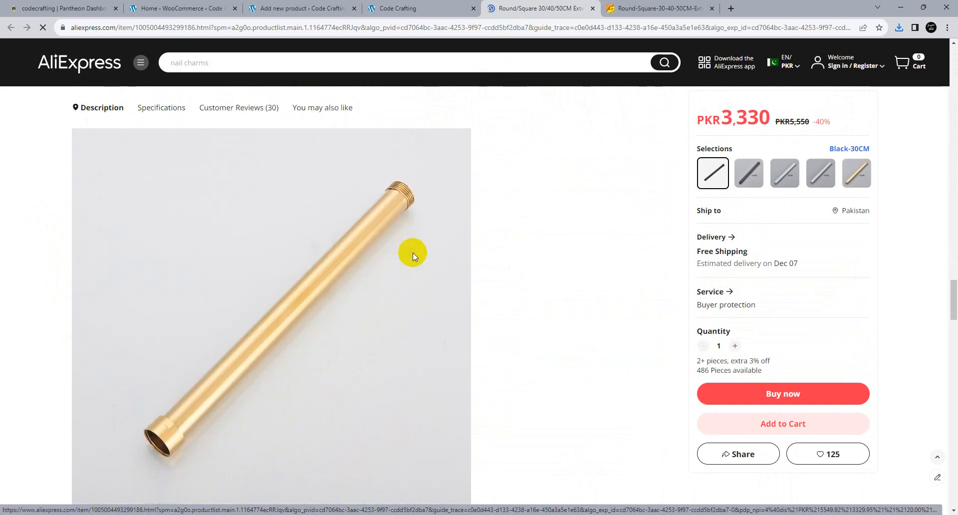
scroll(412, 252, up, 12)
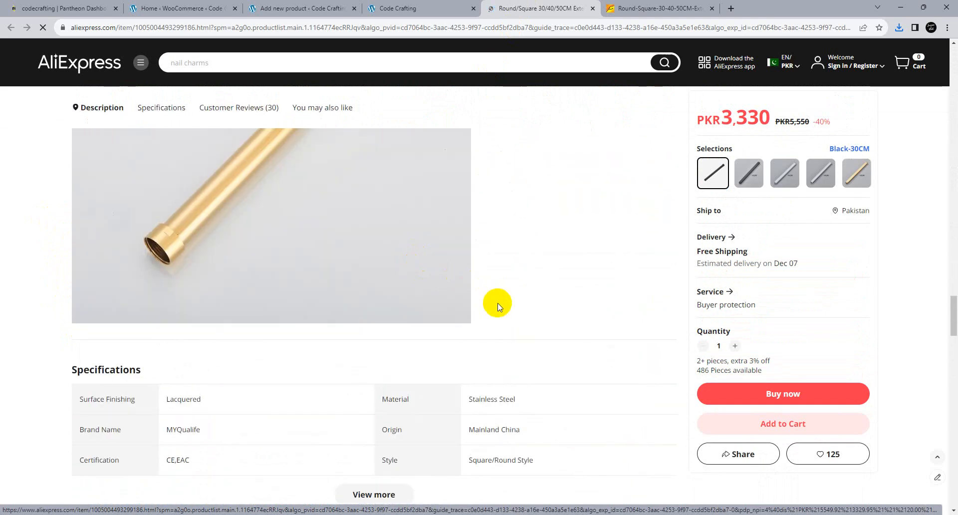
double_click(497, 302)
scroll(471, 280, up, 15)
scroll(471, 282, up, 15)
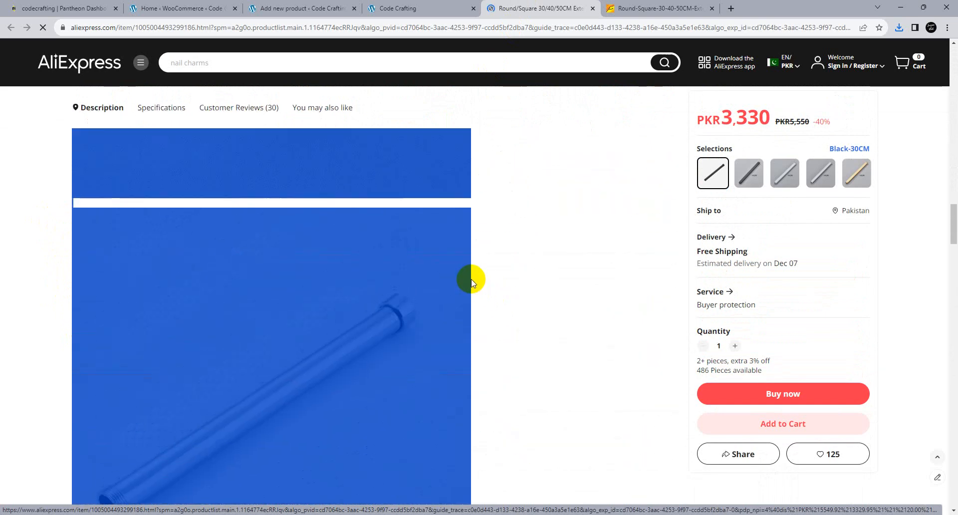
scroll(472, 281, down, 3)
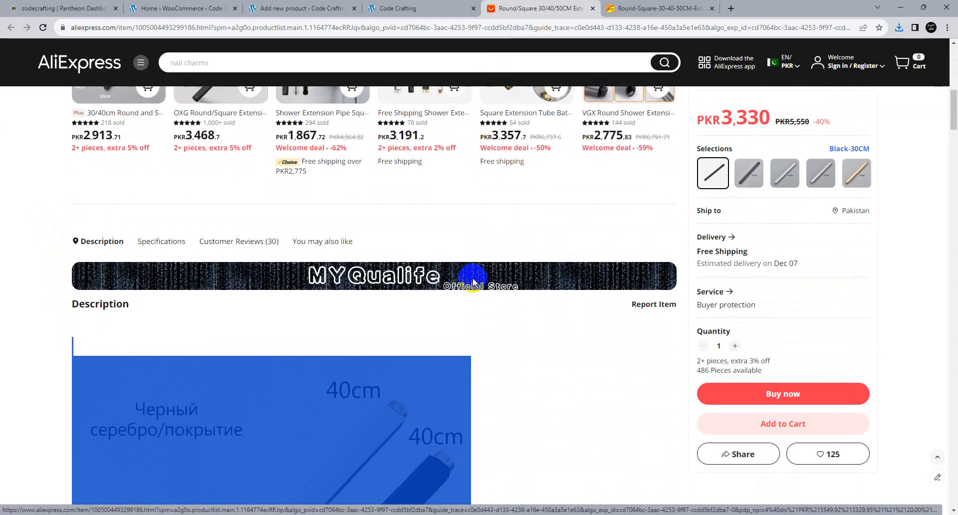
Paste the copied listing images into the product description of the new WooCommerce product
click(421, 8)
click(314, 8)
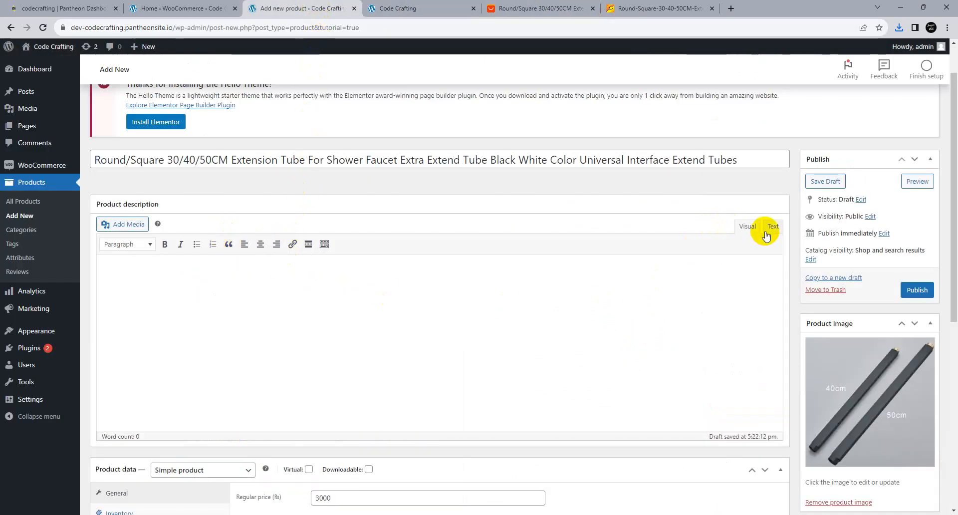
click(446, 322)
key(ctrl+v)
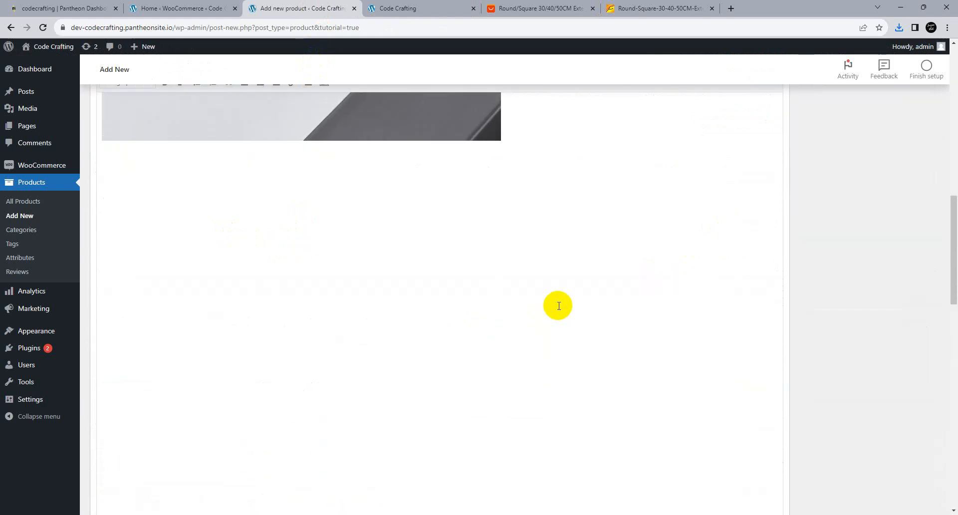
scroll(559, 305, up, 12)
scroll(558, 306, down, 15)
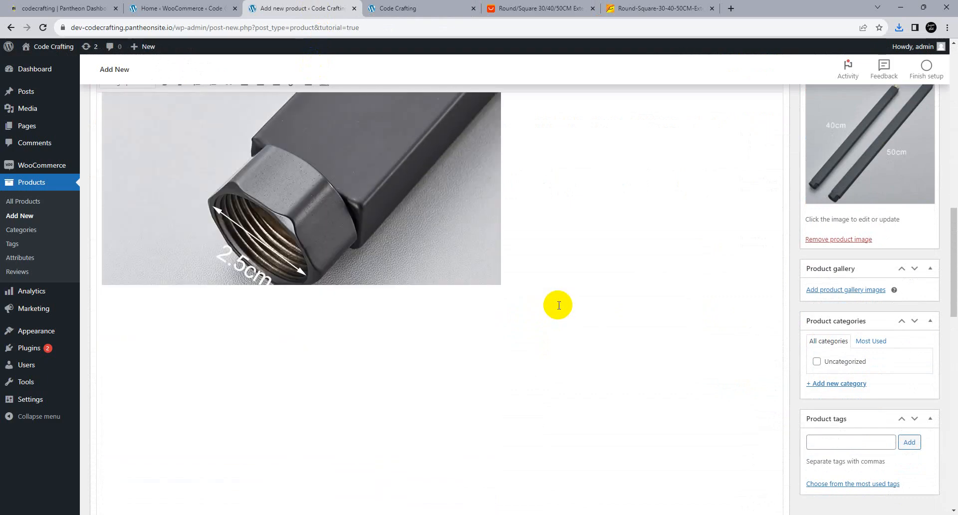
Expand the Specifications on the AliExpress listing and copy the whole table including its heading
click(544, 9)
scroll(507, 271, down, 3)
scroll(268, 340, down, 10)
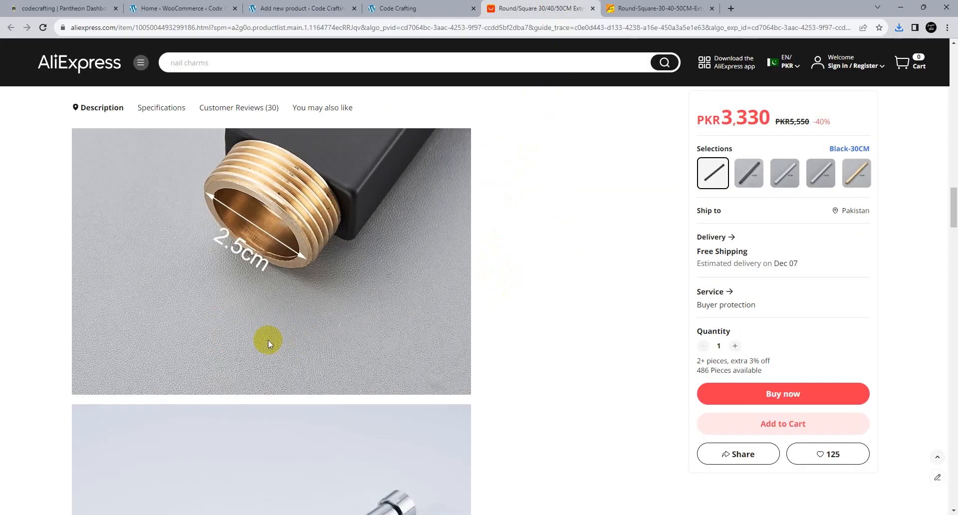
scroll(193, 315, down, 3)
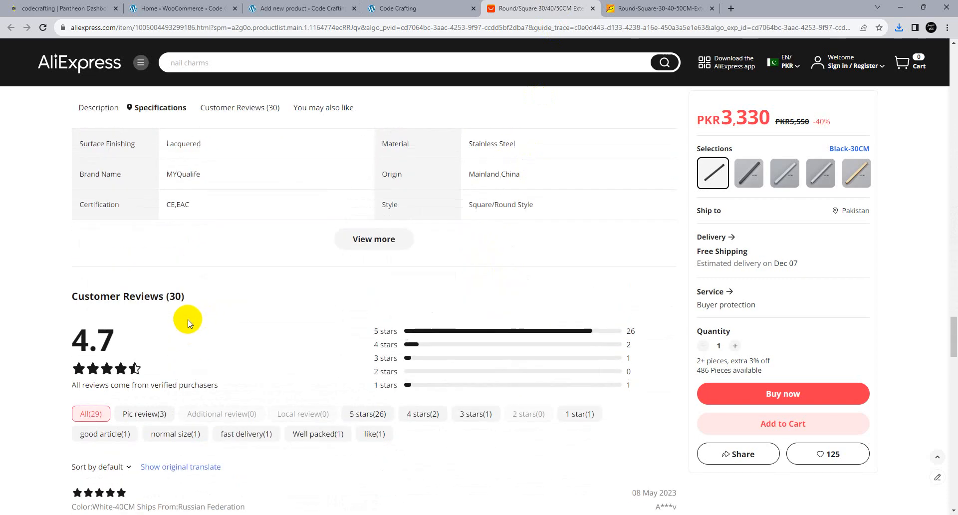
scroll(82, 249, up, 2)
drag(91, 225, 389, 337)
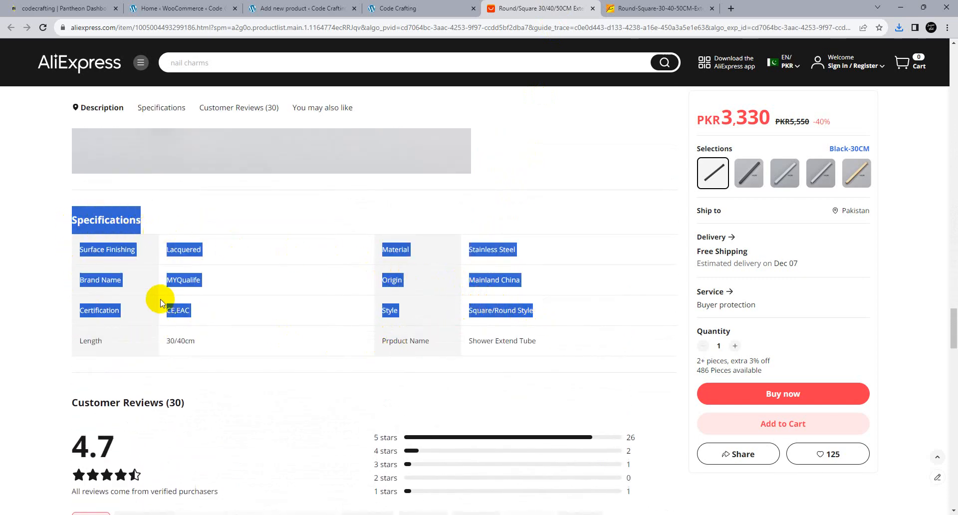
click(87, 246)
drag(72, 223, 649, 355)
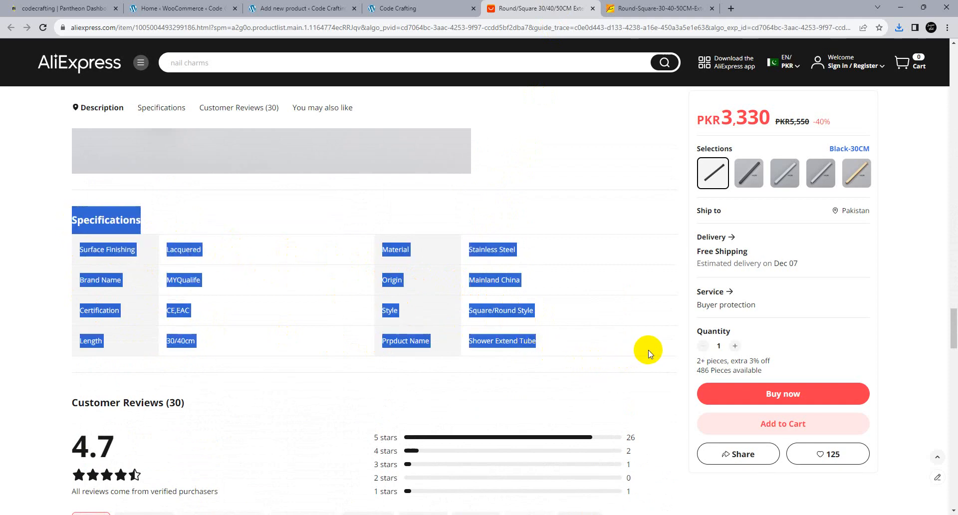
Paste the copied specifications into the short description of the new WooCommerce product
click(260, 8)
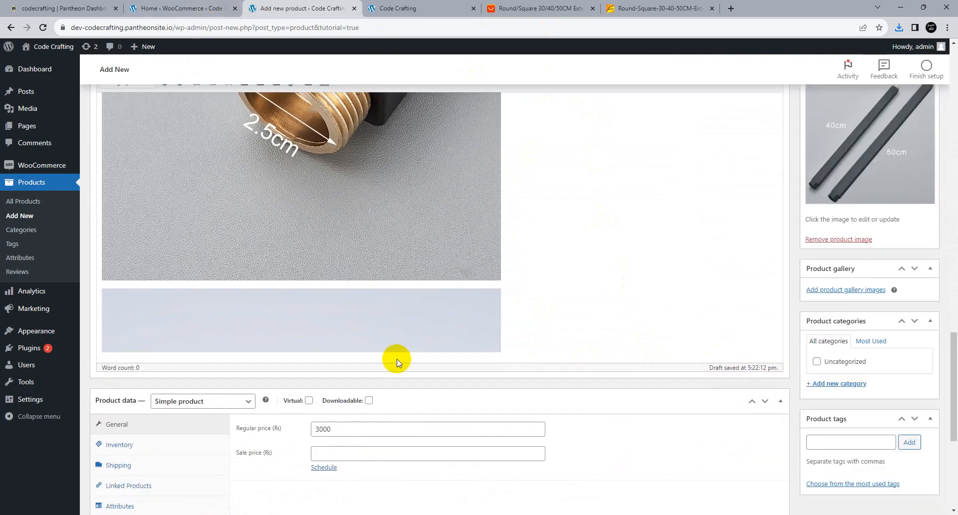
scroll(530, 301, down, 20)
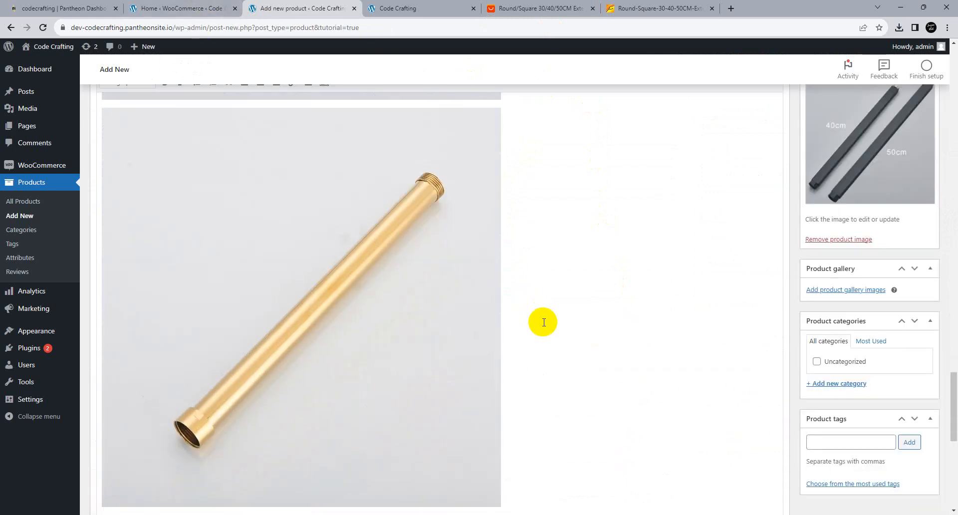
scroll(544, 322, down, 7)
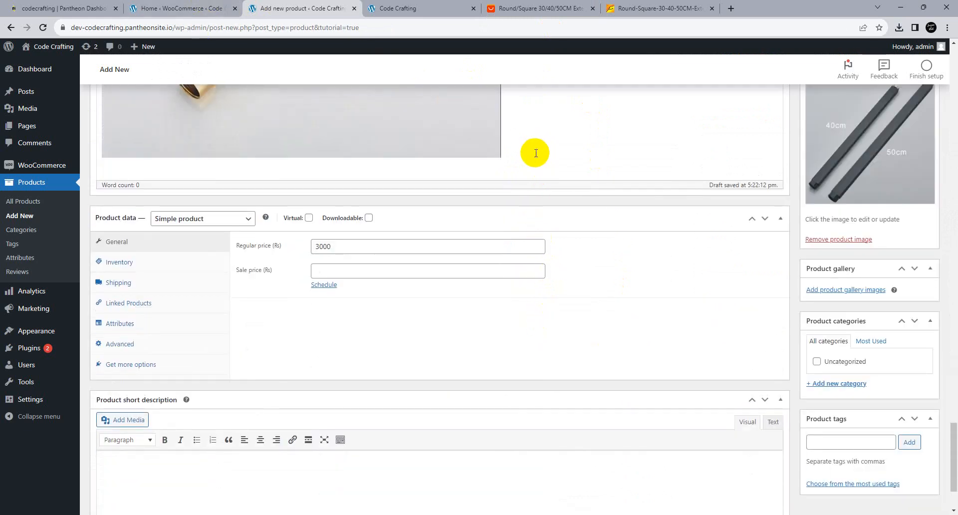
scroll(211, 354, down, 2)
key(ctrl+v)
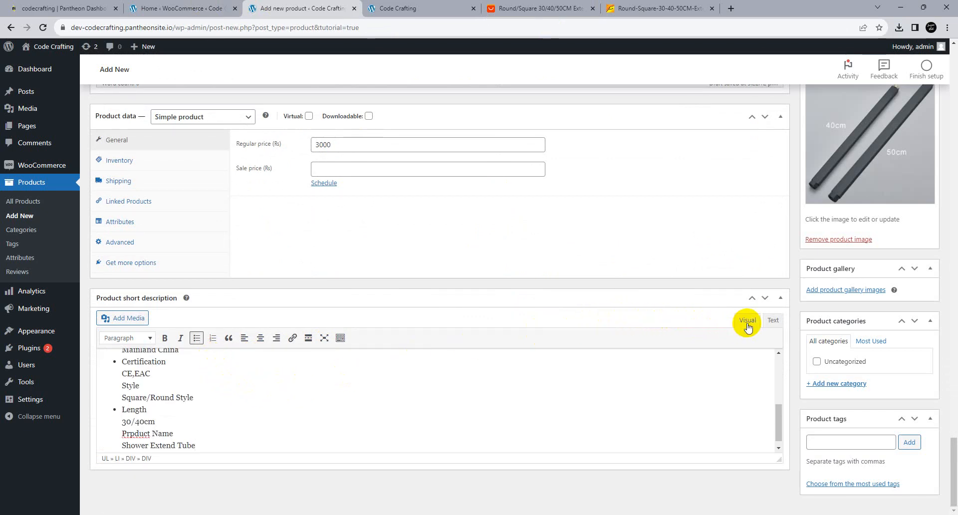
scroll(911, 328, up, 15)
scroll(919, 332, up, 20)
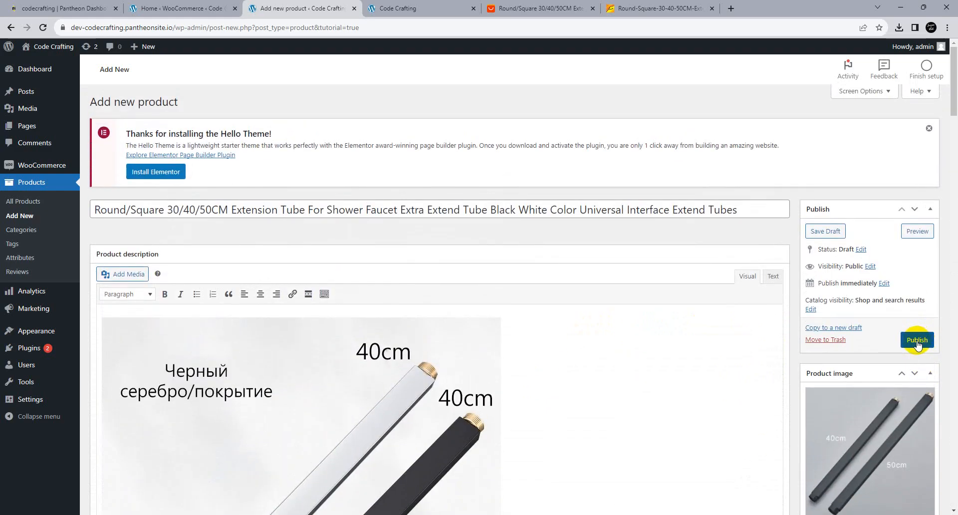
Set the product's sale price to 2500 Rs
scroll(786, 343, down, 10)
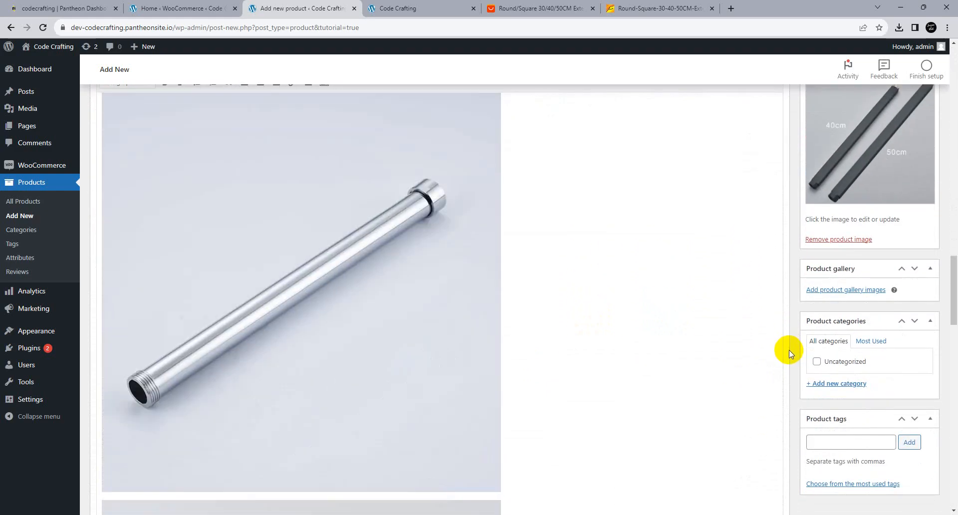
scroll(784, 333, down, 15)
scroll(445, 338, up, 4)
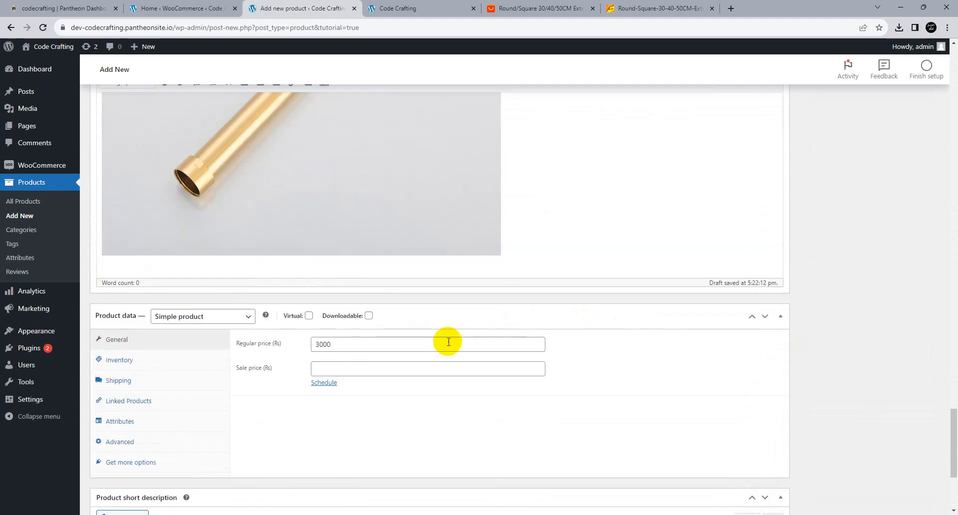
click(340, 369)
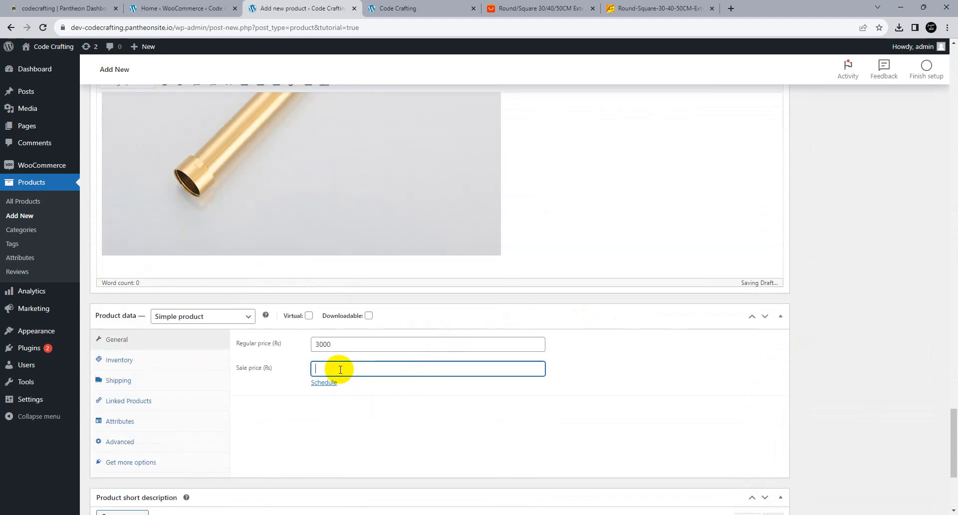
text(2500)
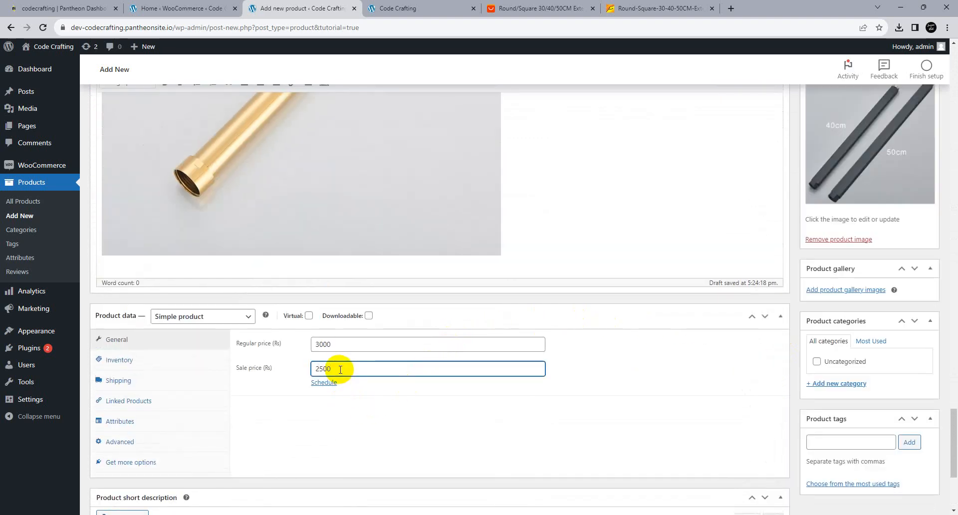
click(434, 419)
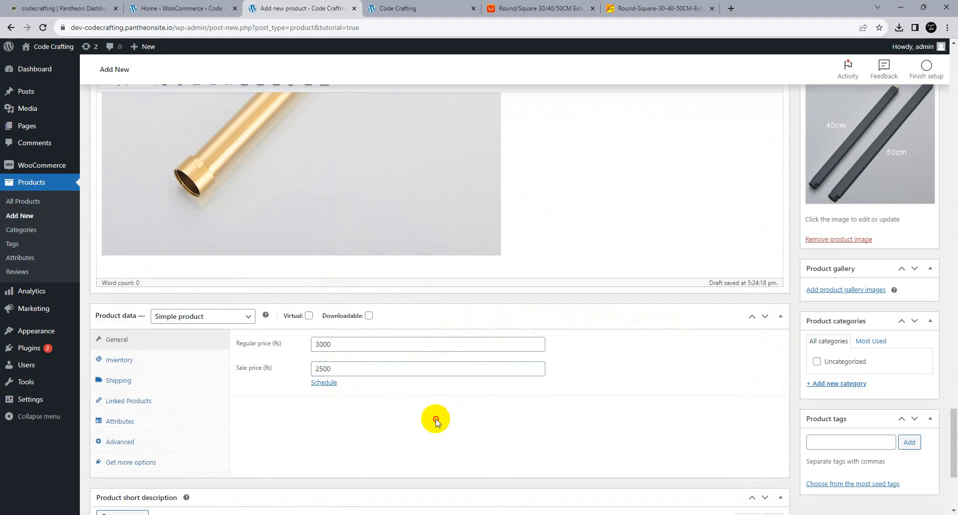
Enable stock quantity tracking for the simple product and set its quantity to 20
click(221, 319)
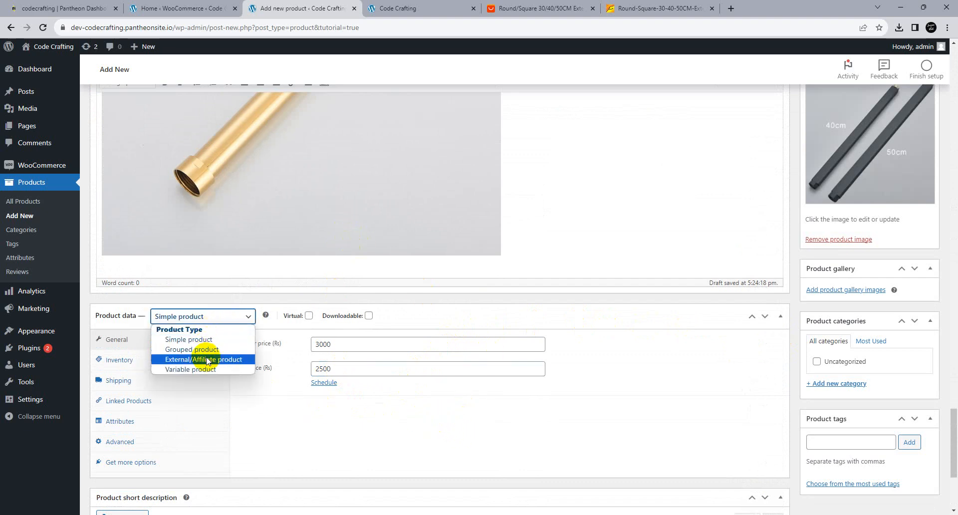
click(252, 402)
click(170, 359)
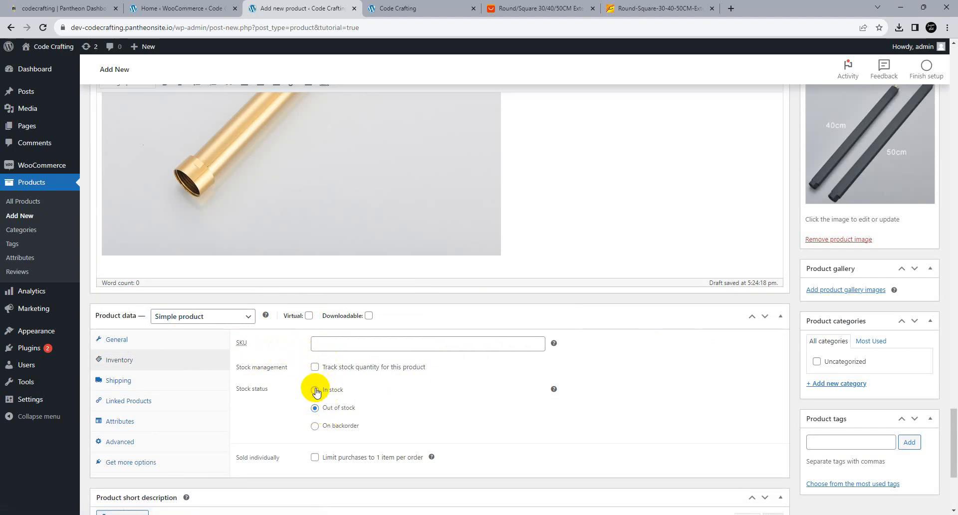
click(314, 367)
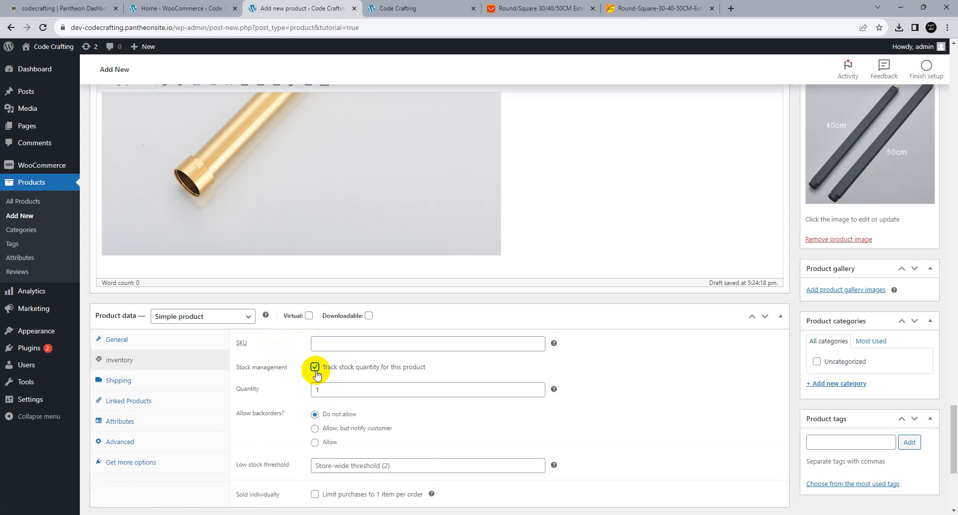
click(324, 389)
text(1)
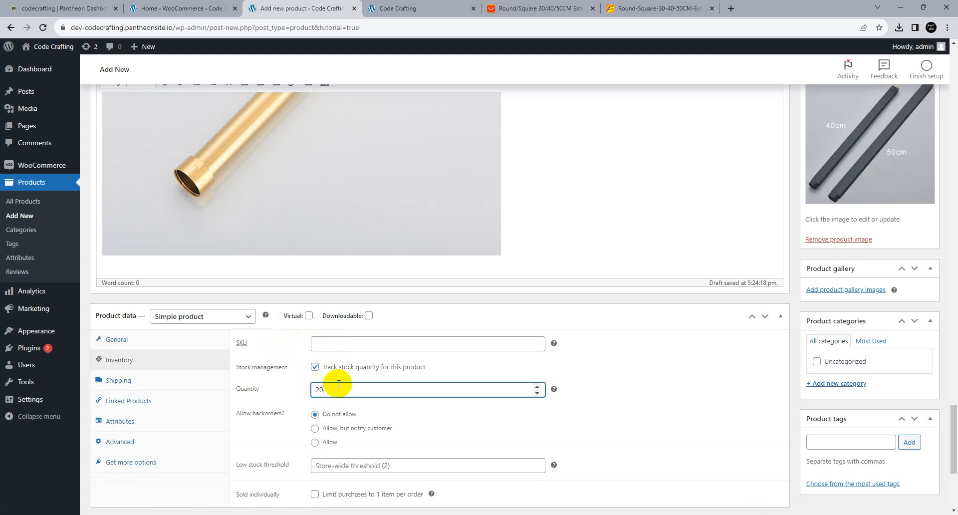
scroll(320, 406, down, 2)
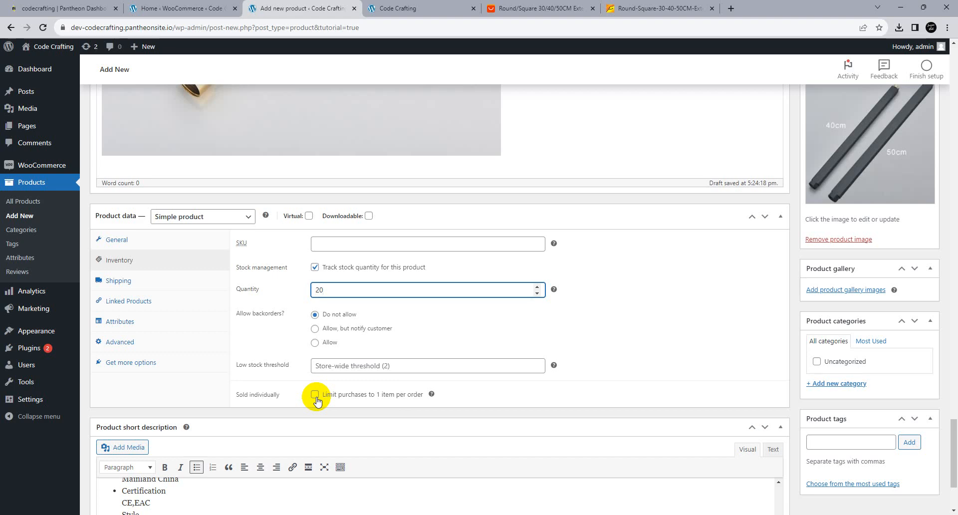
Review the product's shipping, linked products and attributes settings
click(145, 278)
click(381, 248)
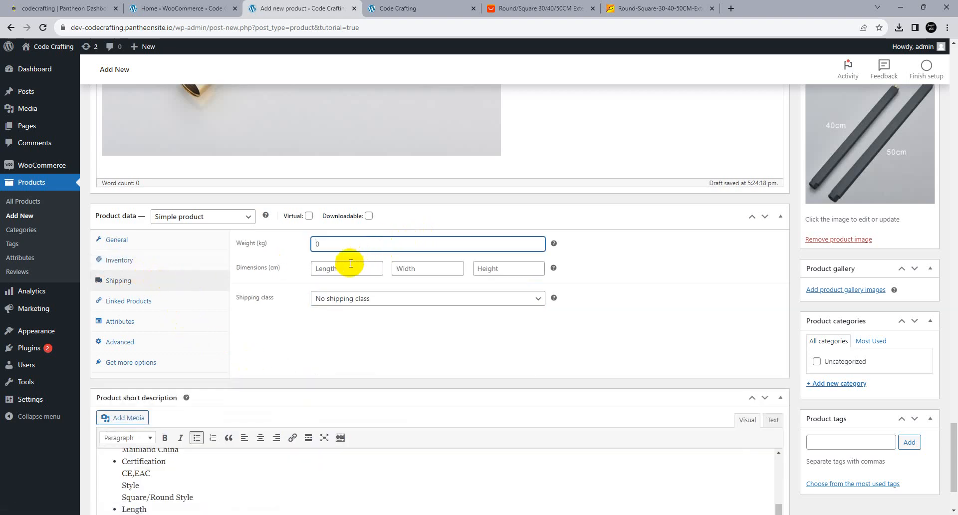
click(179, 300)
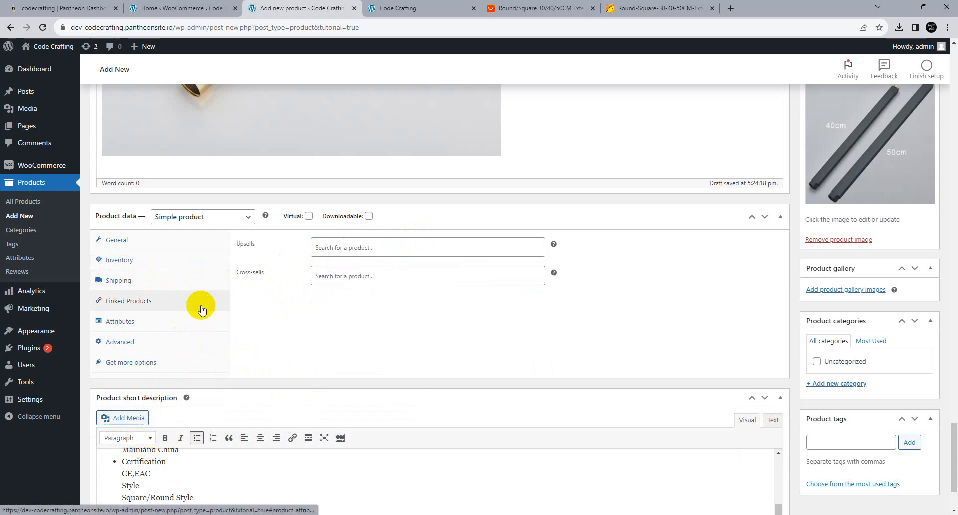
click(180, 320)
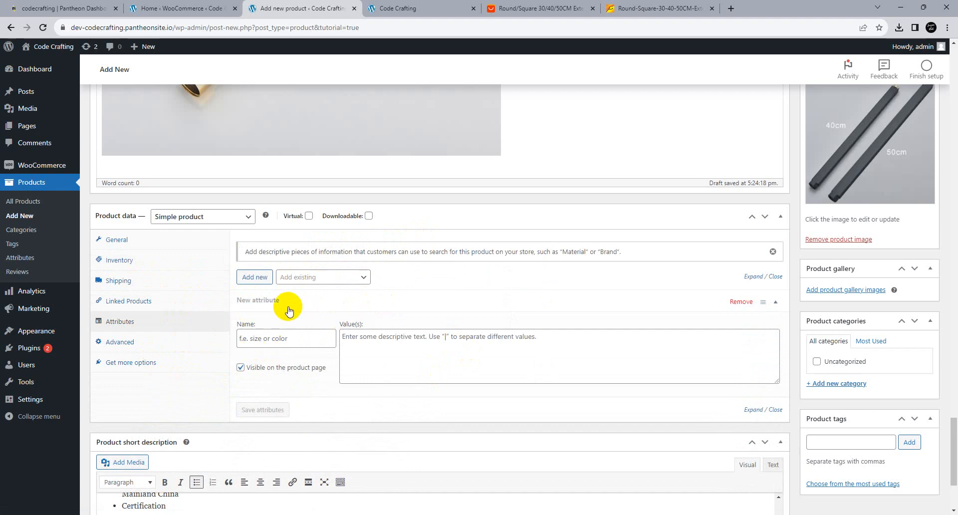
Review the product's advanced settings and the recommended product extensions
click(194, 343)
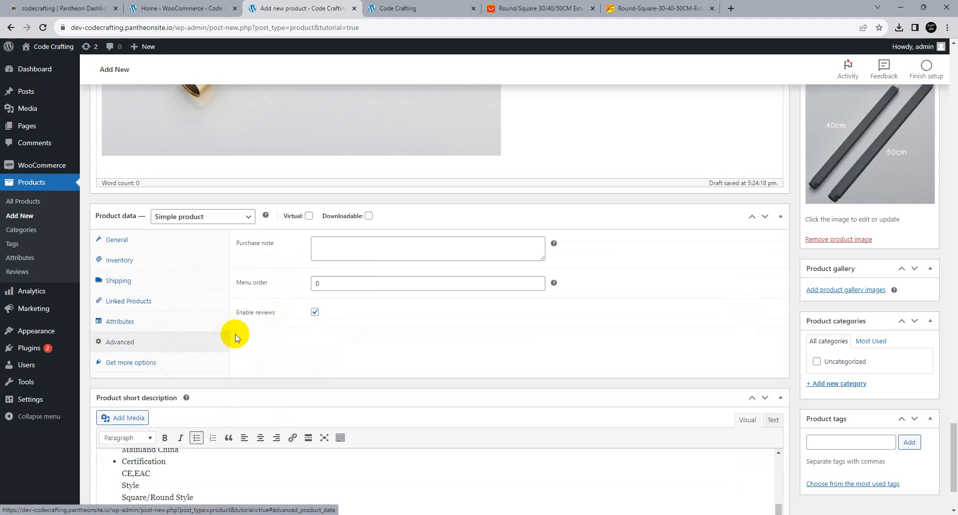
click(184, 362)
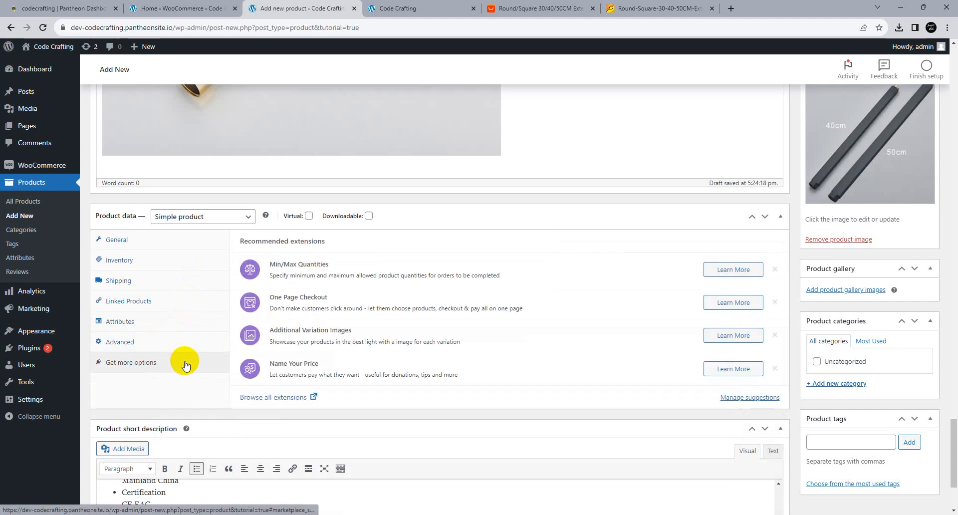
click(181, 346)
Publish the new extension tube product with public visibility
scroll(648, 285, up, 15)
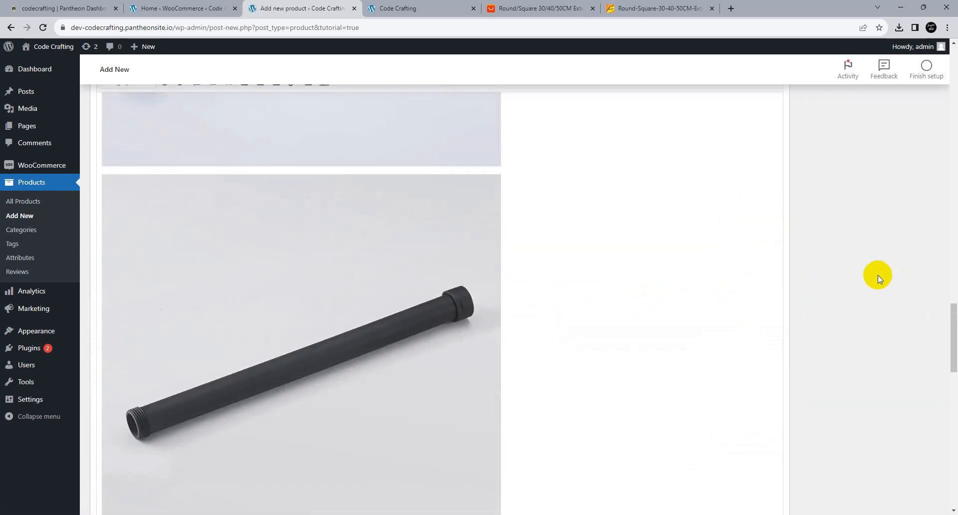
scroll(887, 288, up, 10)
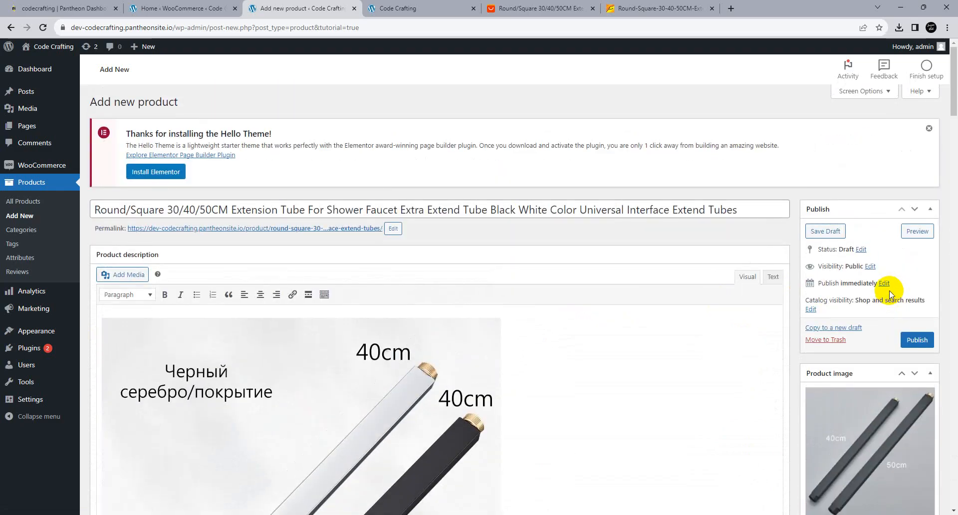
click(917, 343)
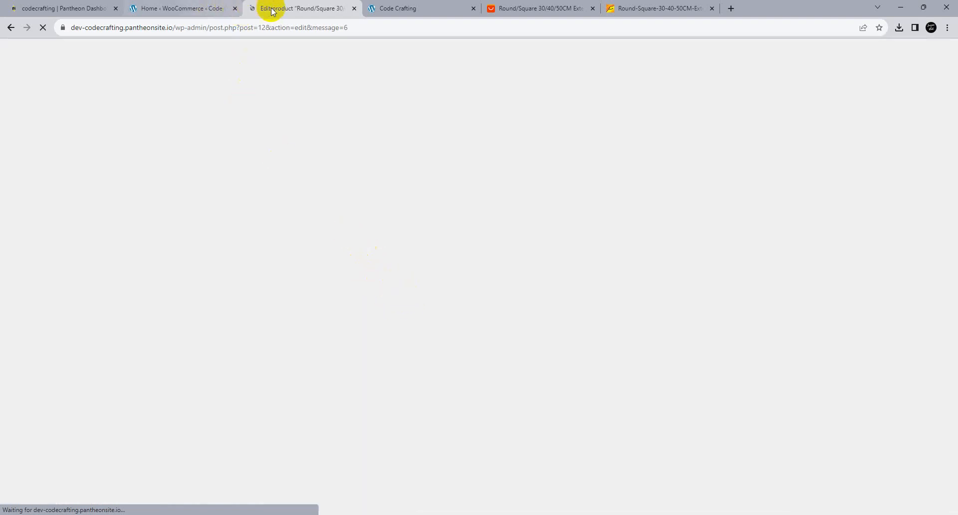
Reload the site's front page and check how it looks with the current theme
click(401, 8)
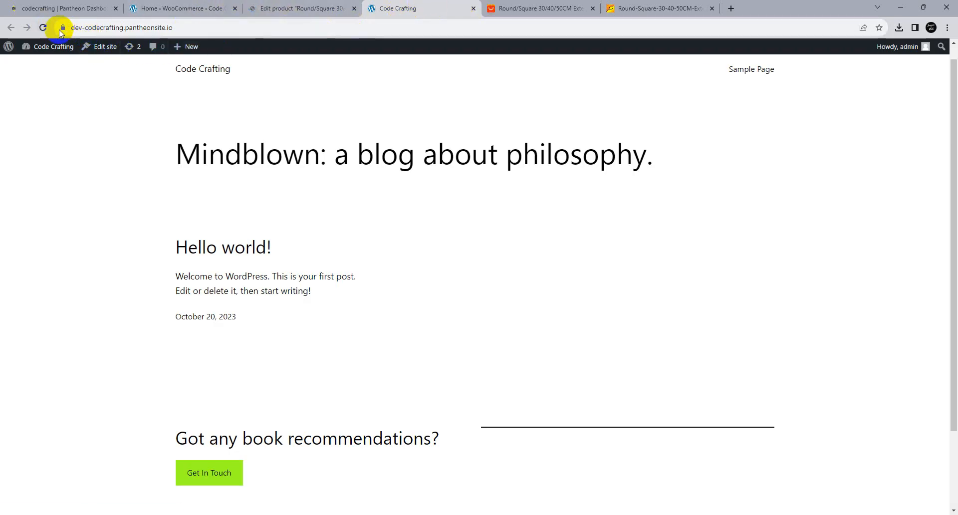
click(43, 28)
click(315, 6)
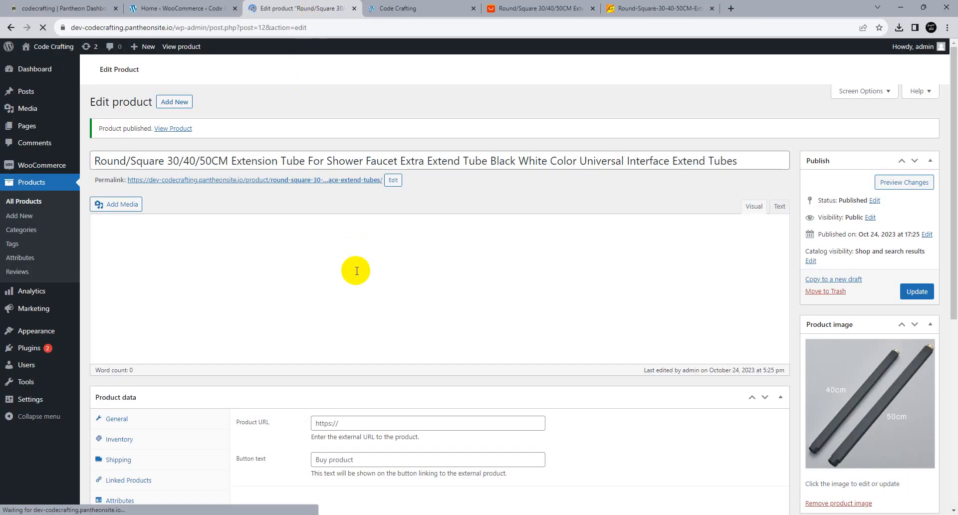
scroll(349, 272, down, 3)
scroll(321, 277, up, 3)
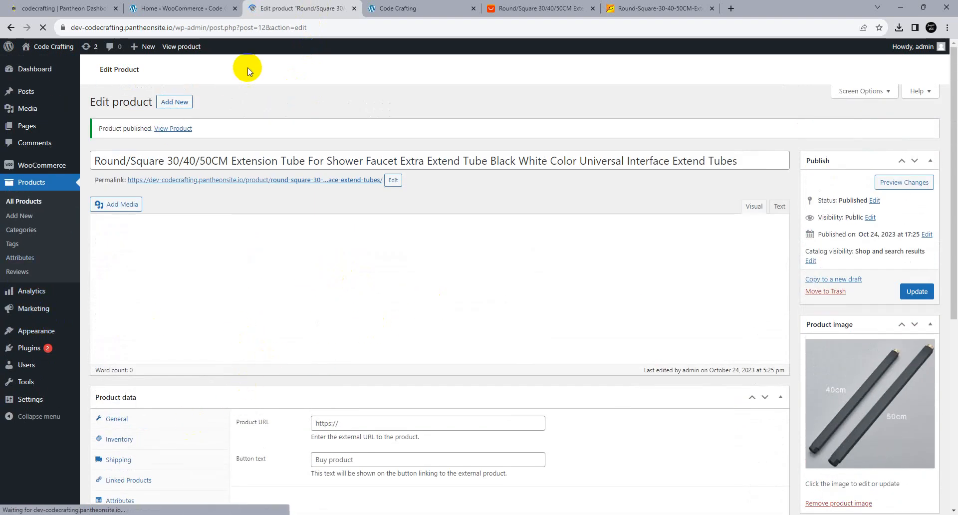
click(377, 7)
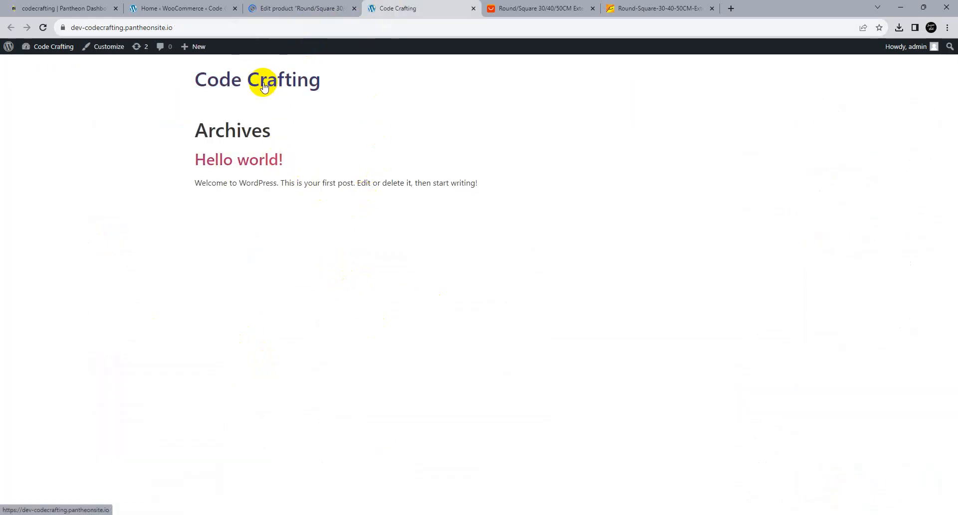
click(270, 27)
Open the published product's permalink in a new browser tab
click(285, 9)
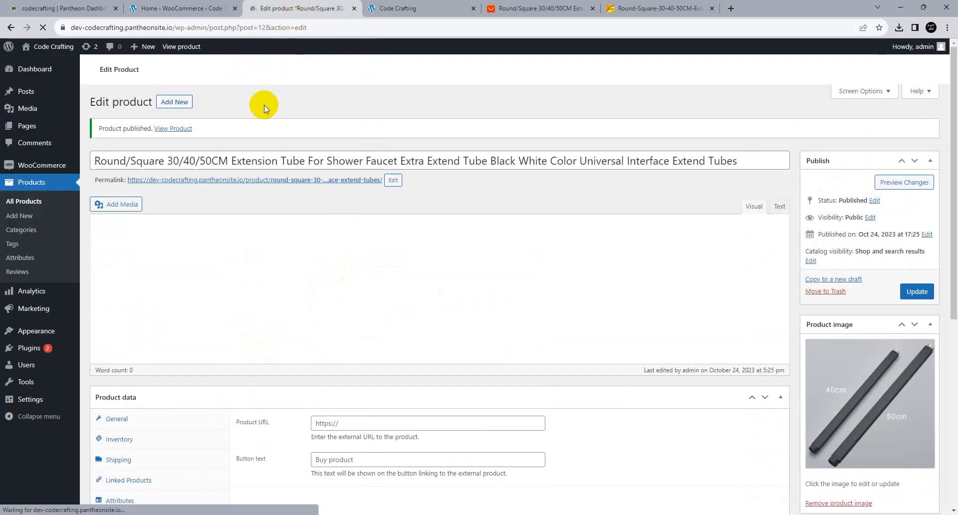
right_click(254, 180)
click(267, 190)
click(381, 14)
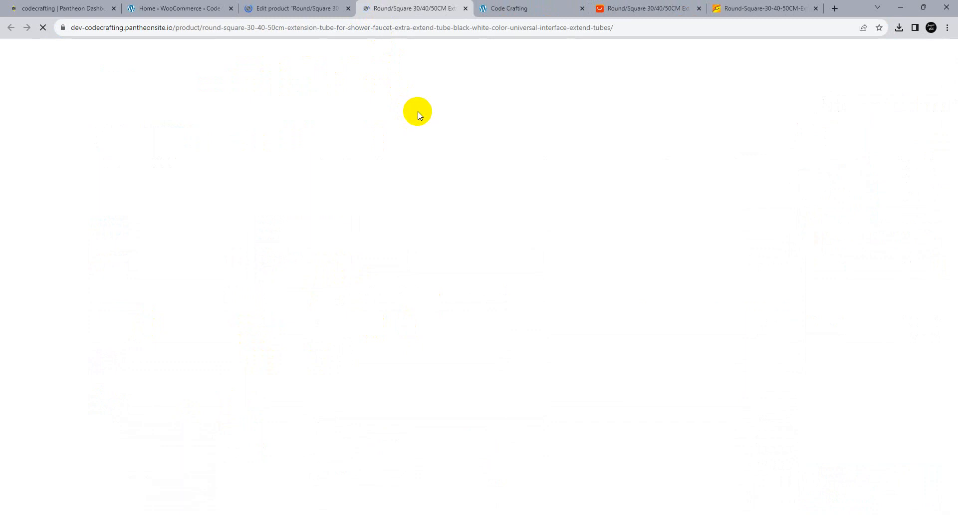
Open the WooCommerce general settings and review the store address, selling location, tax, coupon and currency options
click(308, 5)
click(107, 8)
click(165, 8)
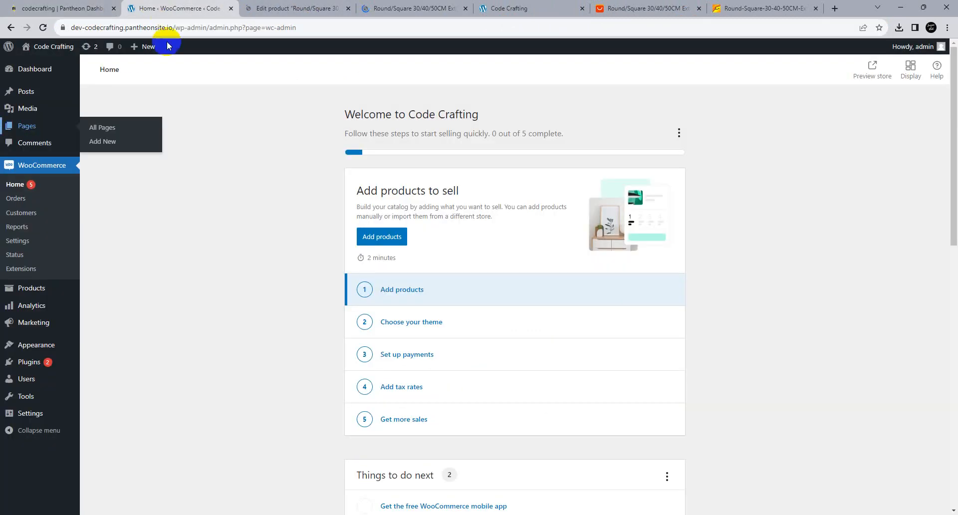
scroll(254, 280, down, 8)
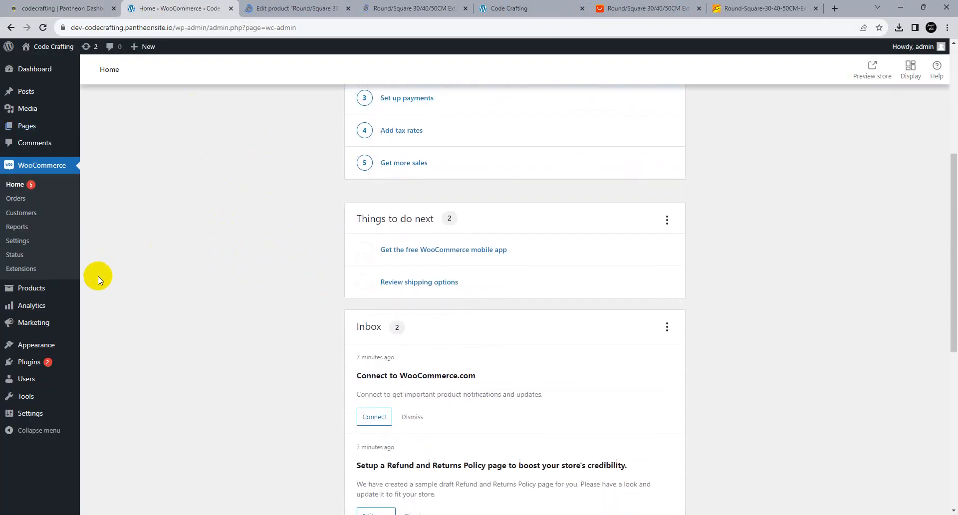
click(50, 241)
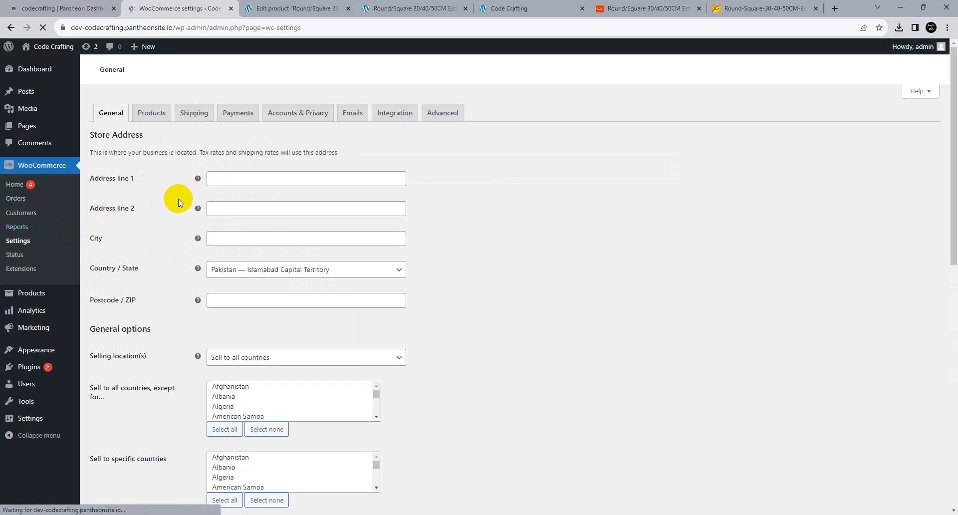
scroll(184, 202, down, 1)
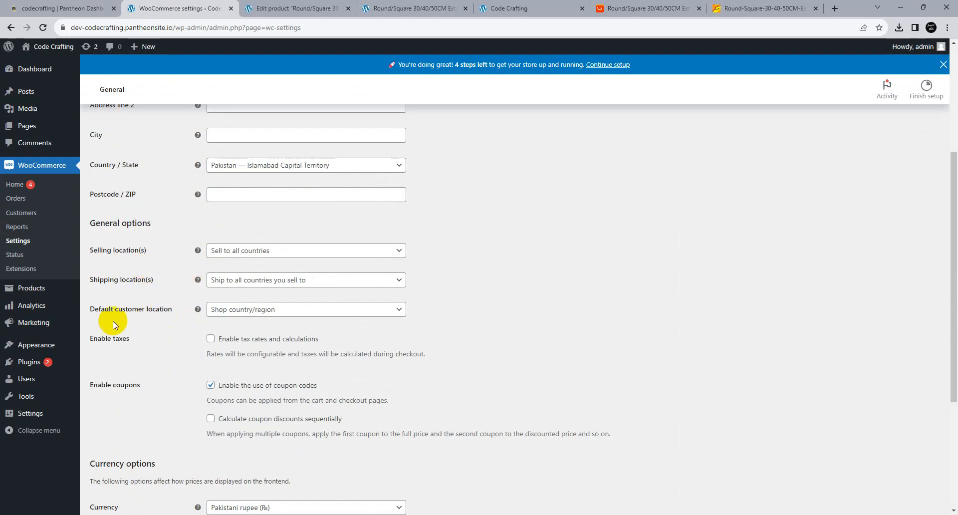
scroll(113, 322, down, 2)
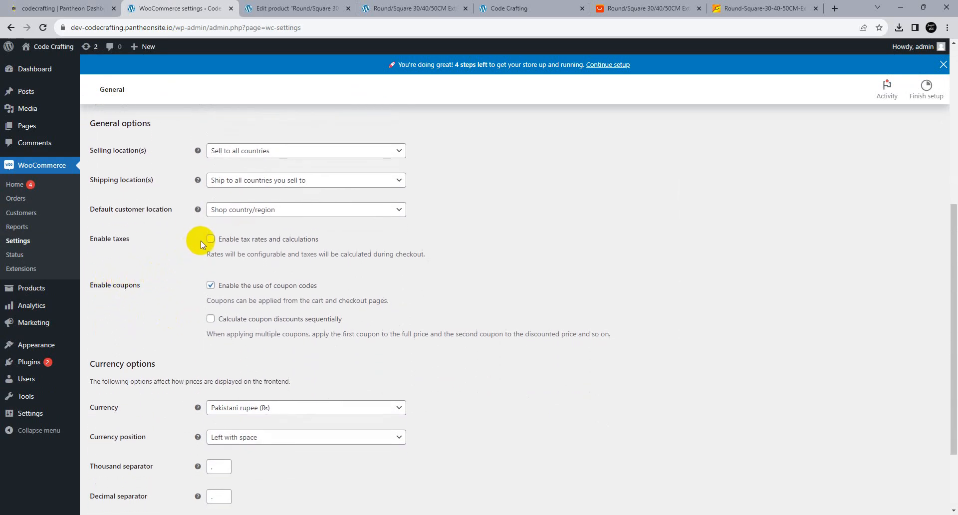
scroll(211, 247, down, 1)
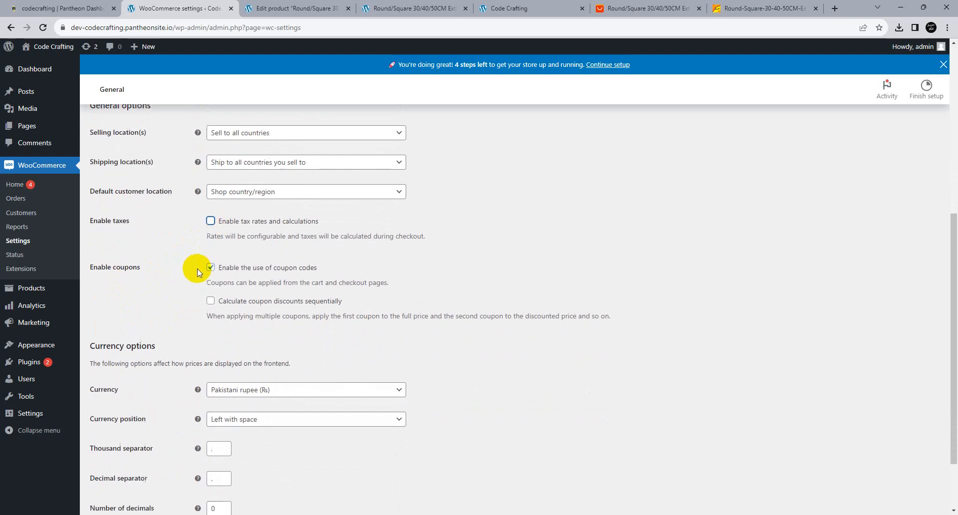
scroll(219, 284, down, 1)
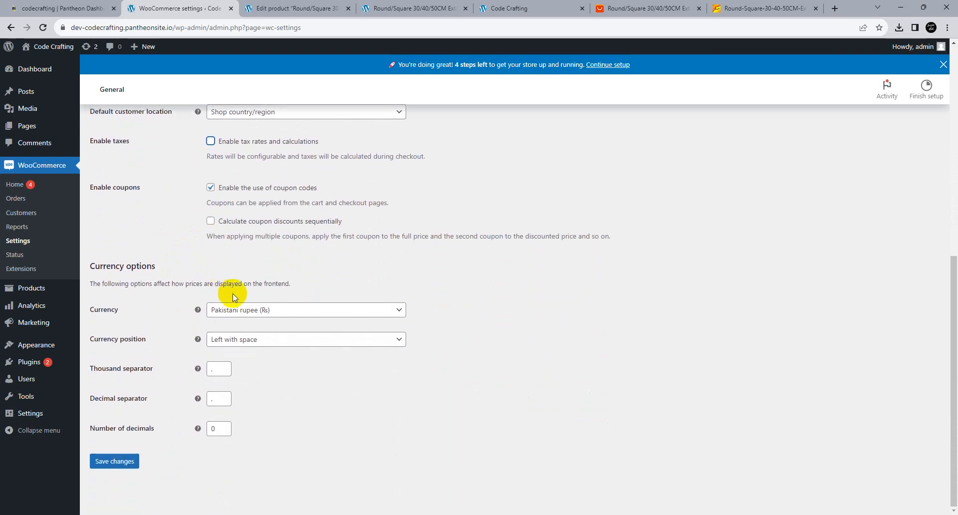
Change the store currency to United States (US) dollar ($) and save the general settings
click(238, 309)
click(254, 328)
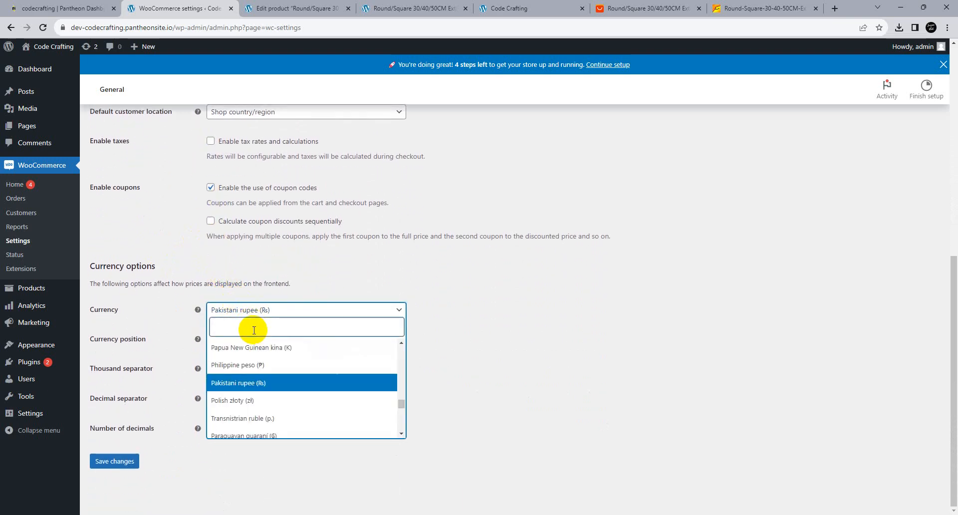
text(usd)
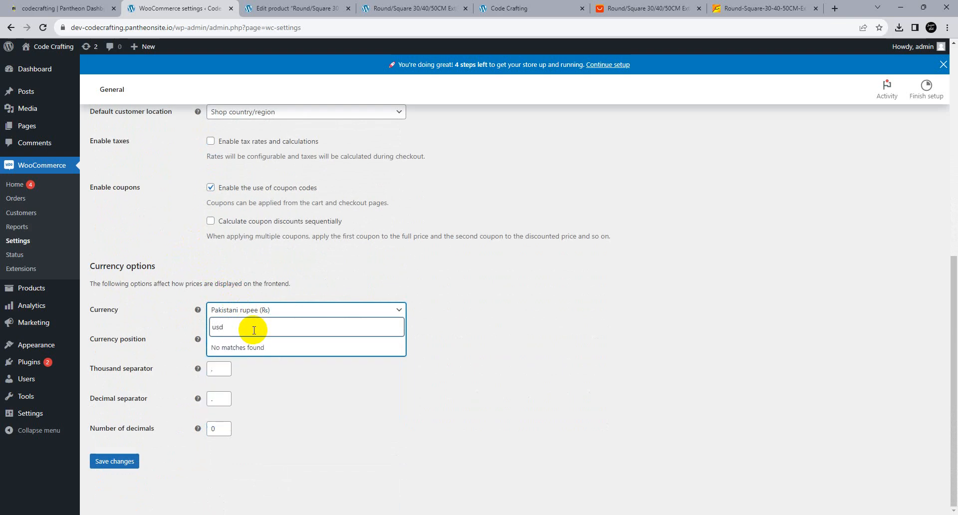
key(BackSpace)
key(BackSpace)
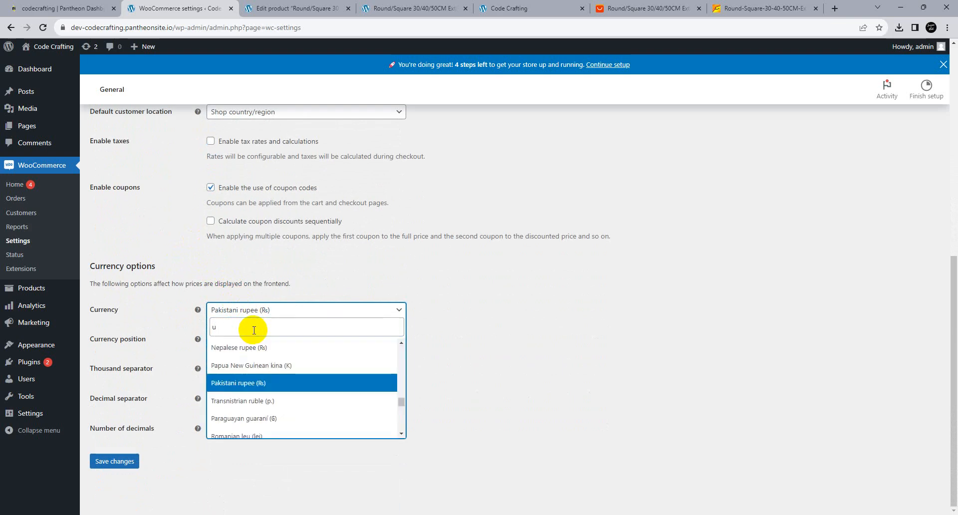
text(nit)
key(Down)
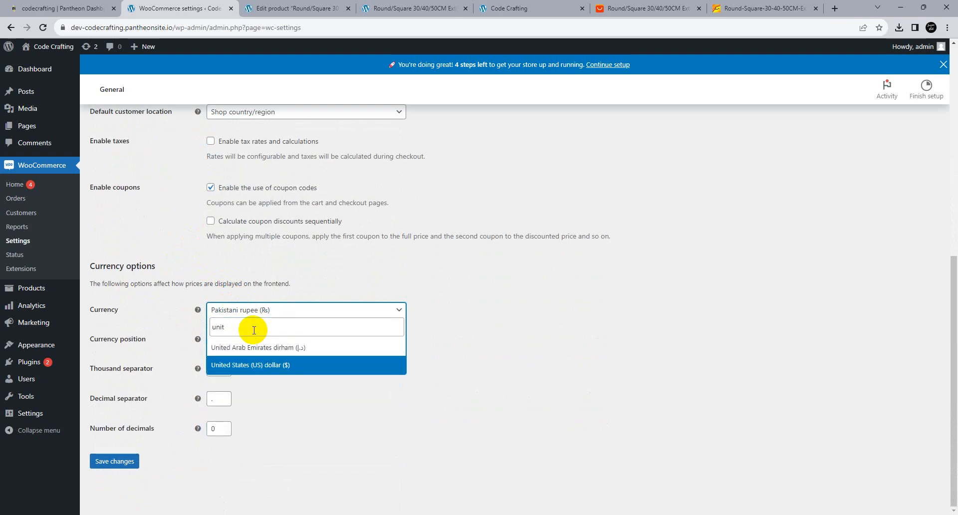
key(Return)
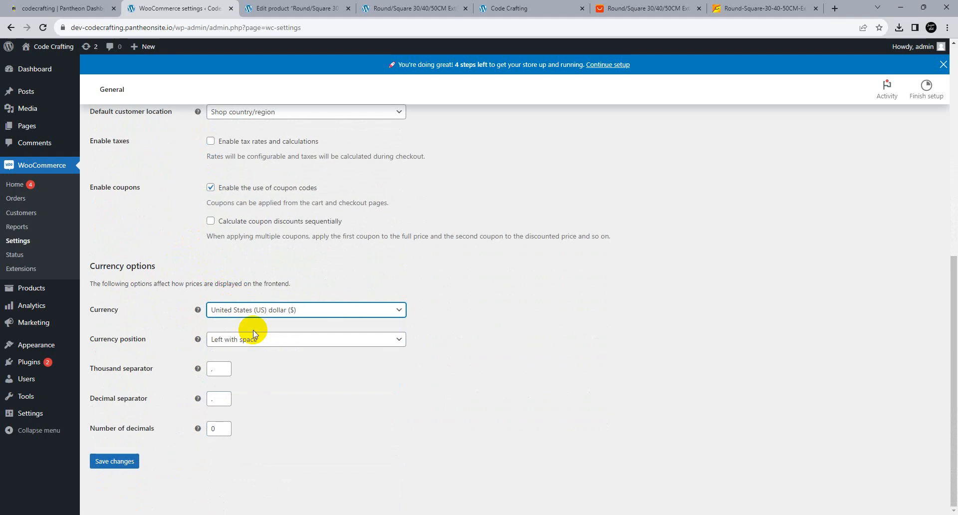
click(275, 361)
click(131, 461)
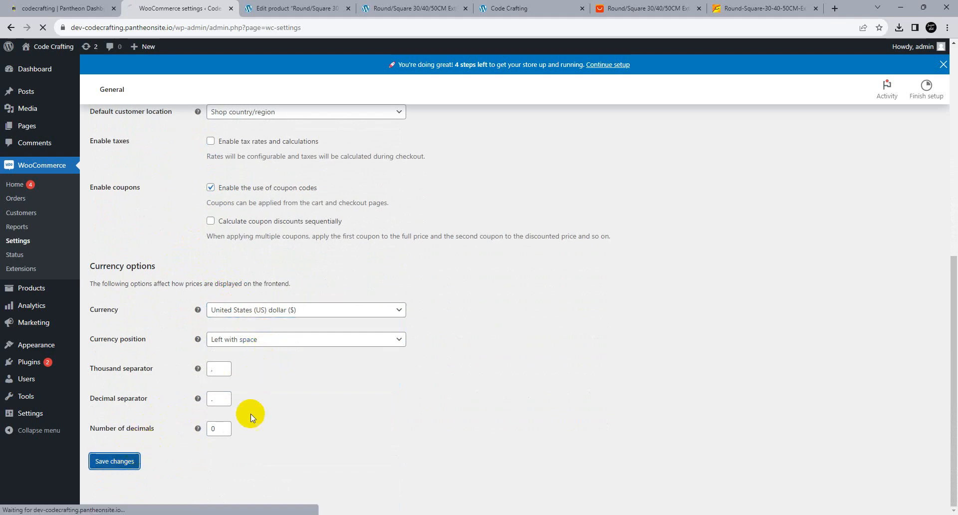
scroll(269, 379, up, 4)
Review the live product page's price, specifications, stock and description images
click(316, 7)
click(377, 6)
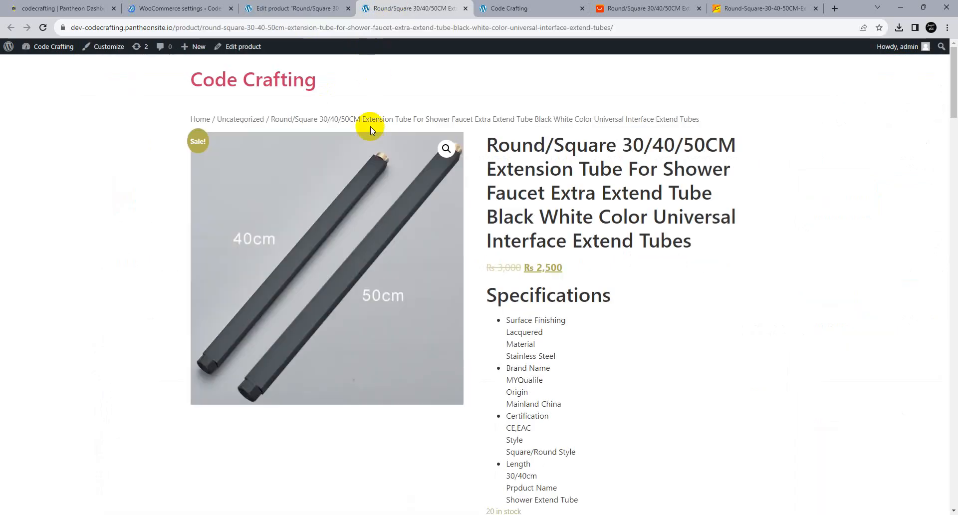
scroll(520, 340, down, 15)
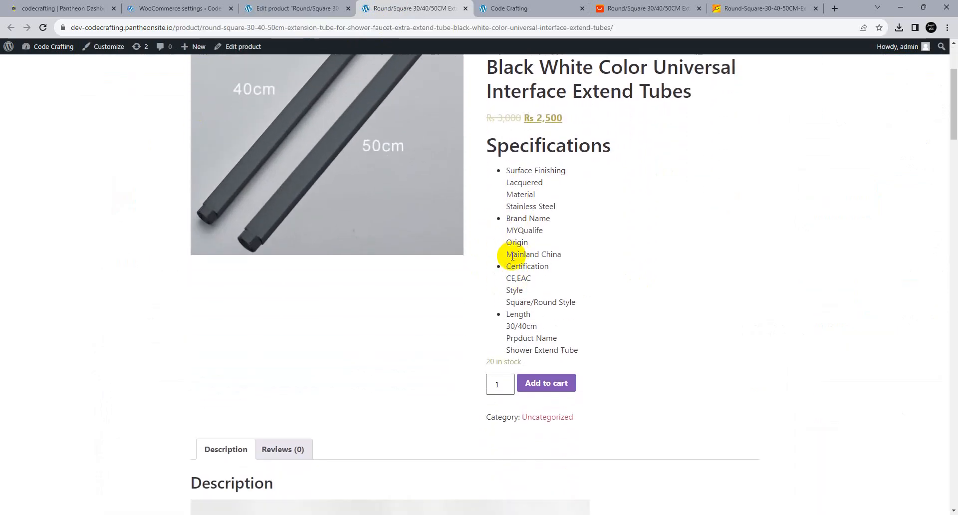
scroll(320, 314, down, 20)
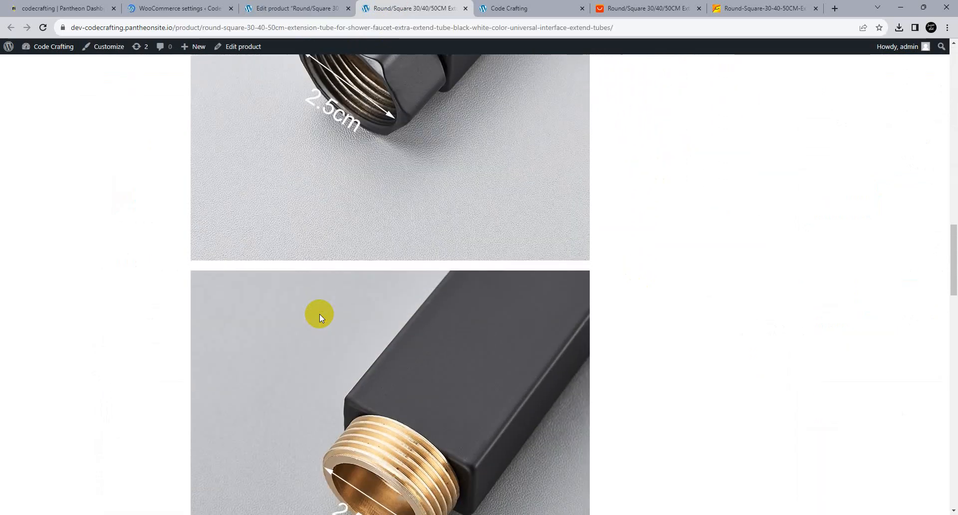
scroll(319, 314, down, 20)
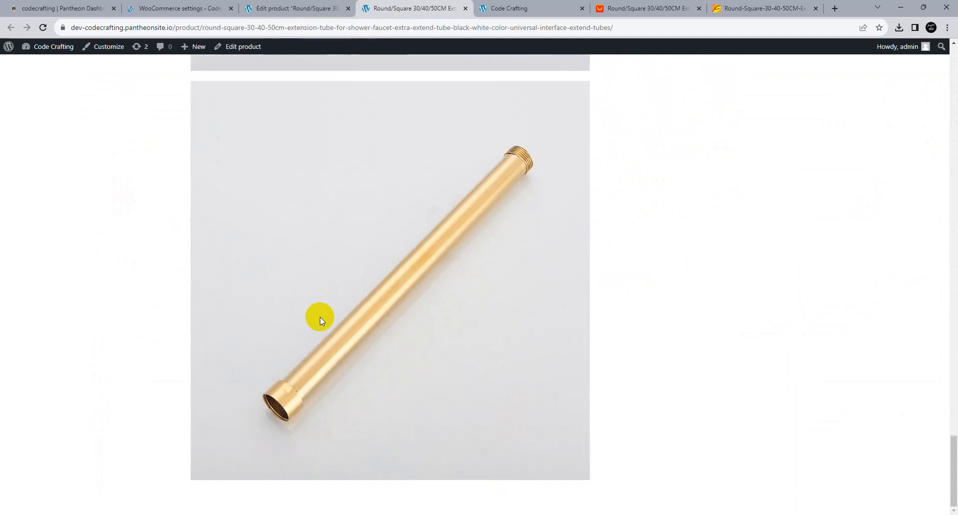
key(Home)
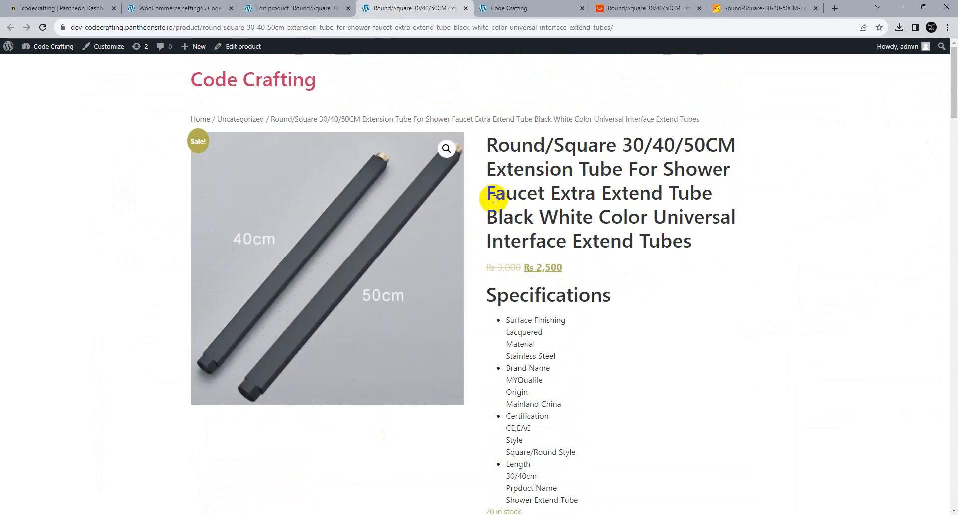
Examine the color options and price on the original AliExpress listing
click(607, 4)
scroll(453, 232, up, 10)
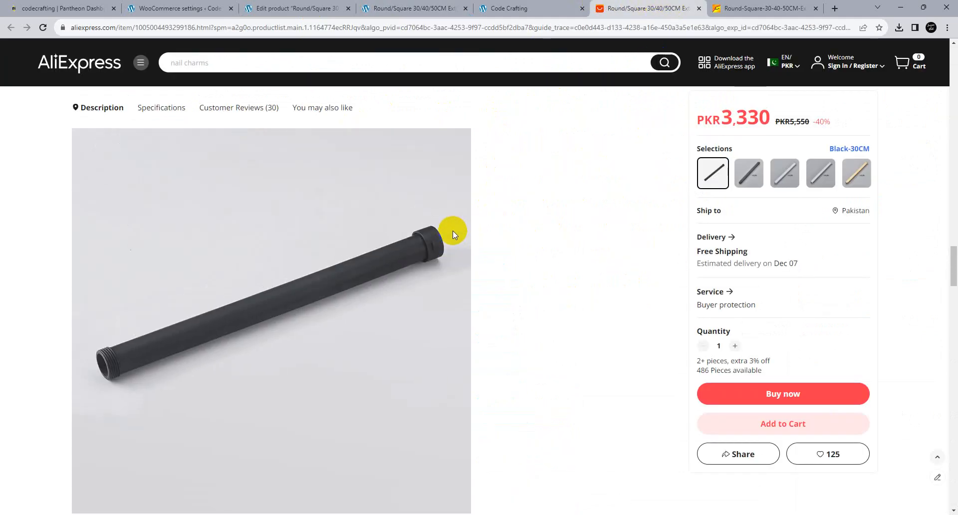
scroll(453, 233, up, 15)
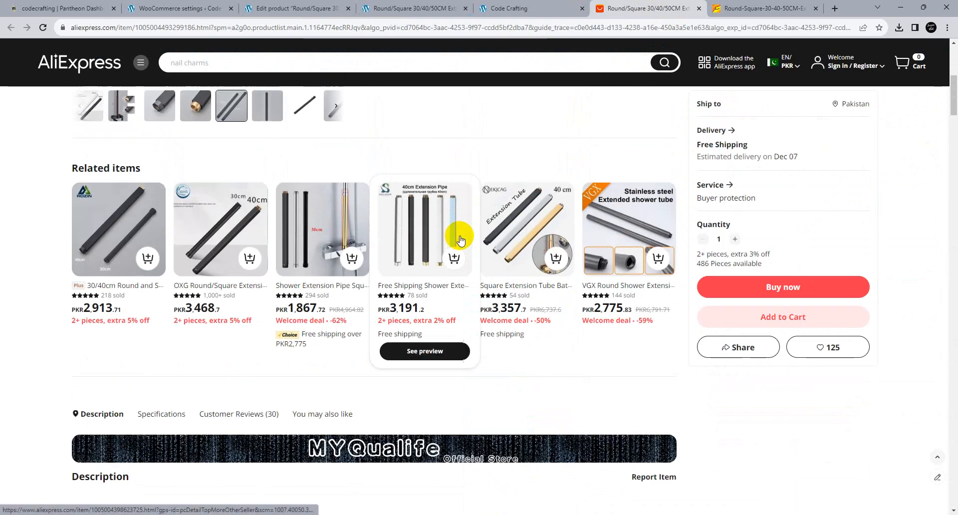
scroll(367, 252, up, 3)
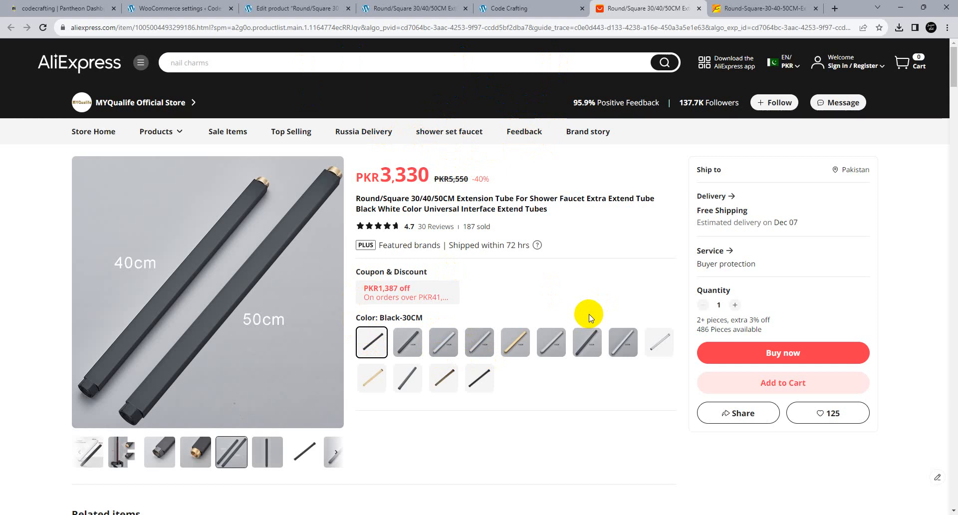
click(370, 15)
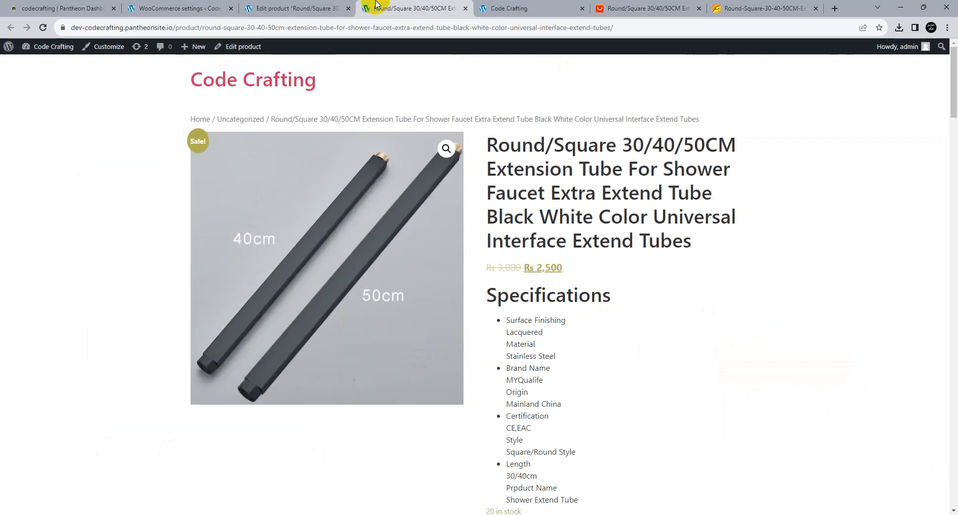
click(320, 6)
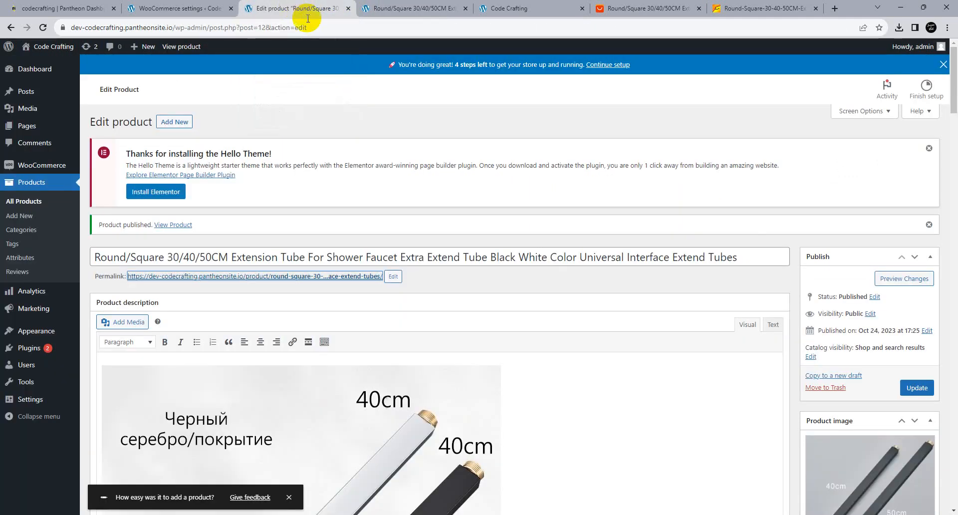
scroll(438, 162, down, 4)
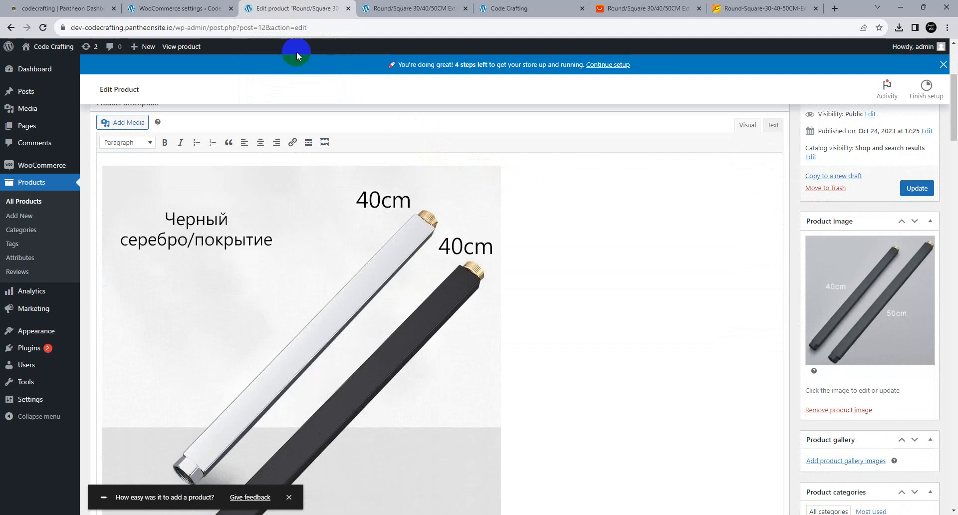
Open the Cash on delivery method from the WooCommerce payment settings
click(190, 8)
scroll(314, 269, down, 3)
scroll(301, 276, up, 4)
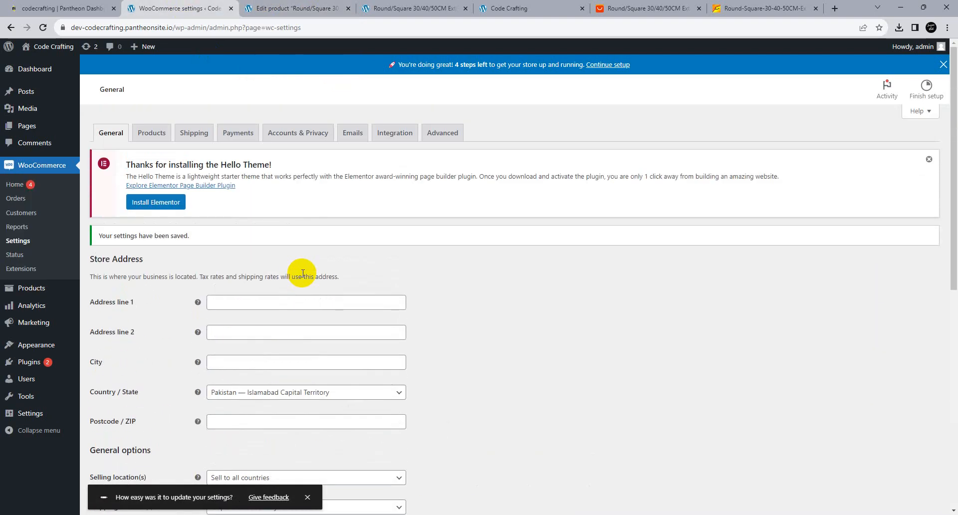
click(244, 142)
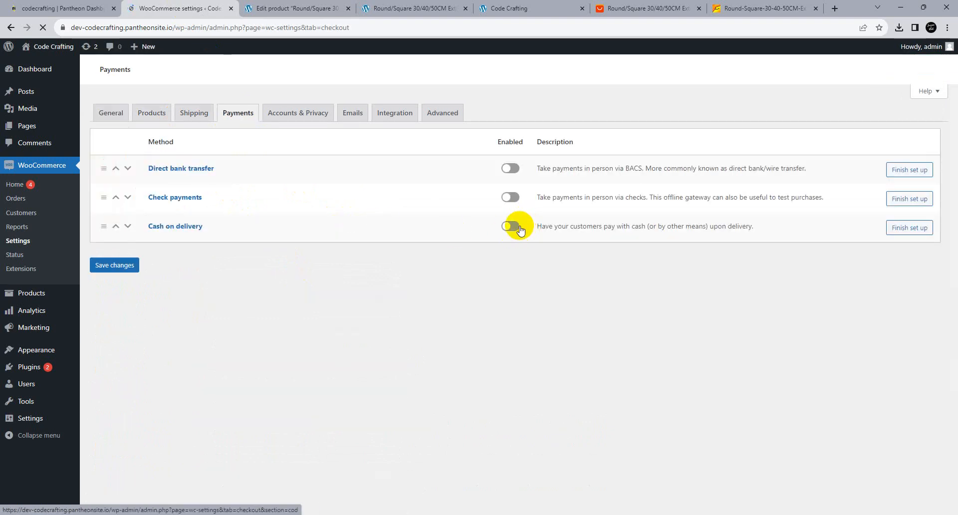
click(514, 227)
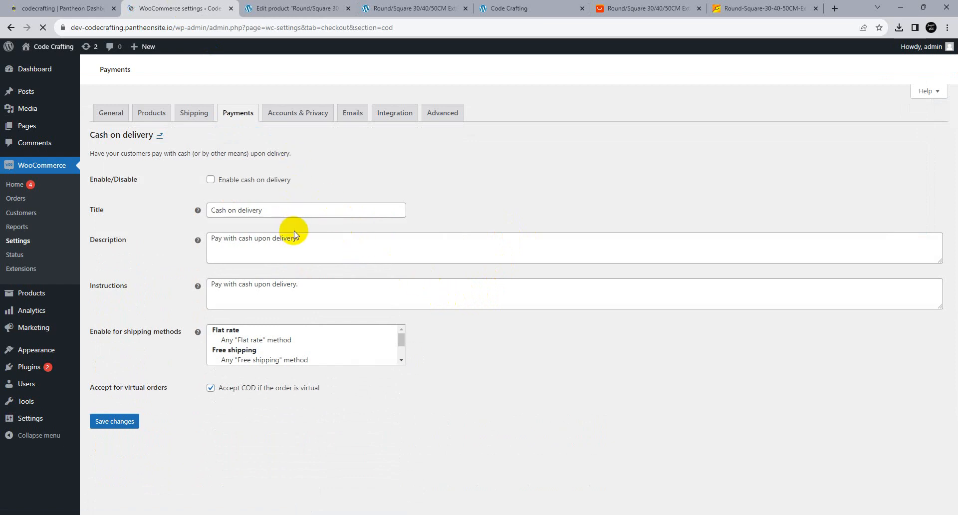
Enable cash on delivery as a payment method and save the changes
click(122, 422)
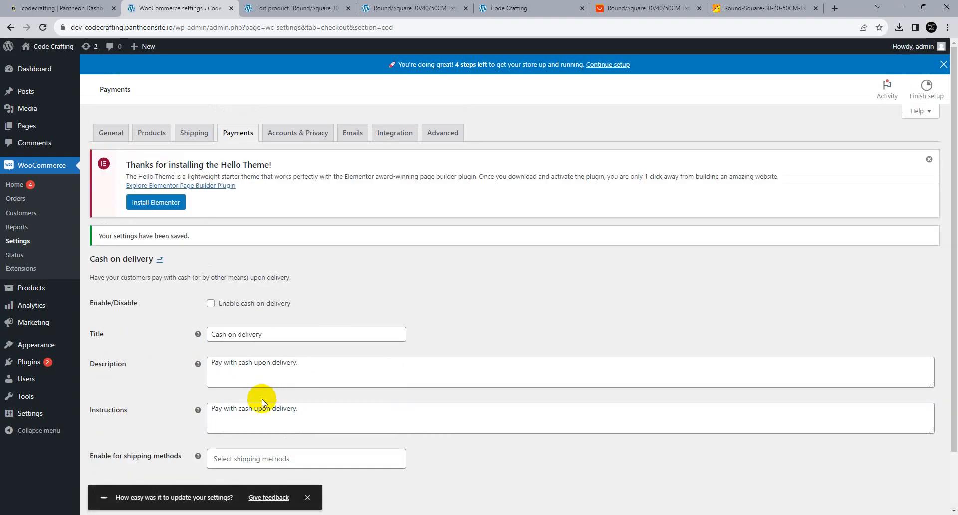
click(307, 497)
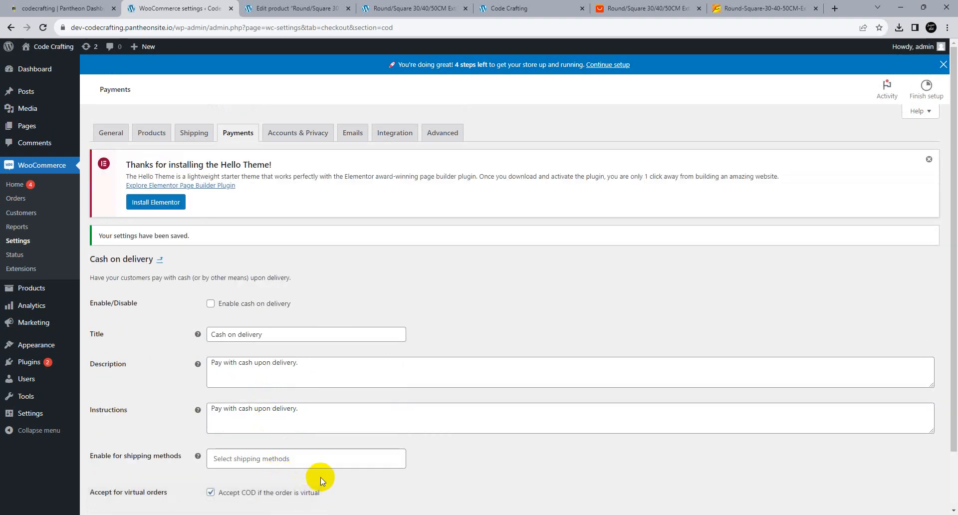
click(264, 305)
scroll(224, 369, down, 2)
click(111, 460)
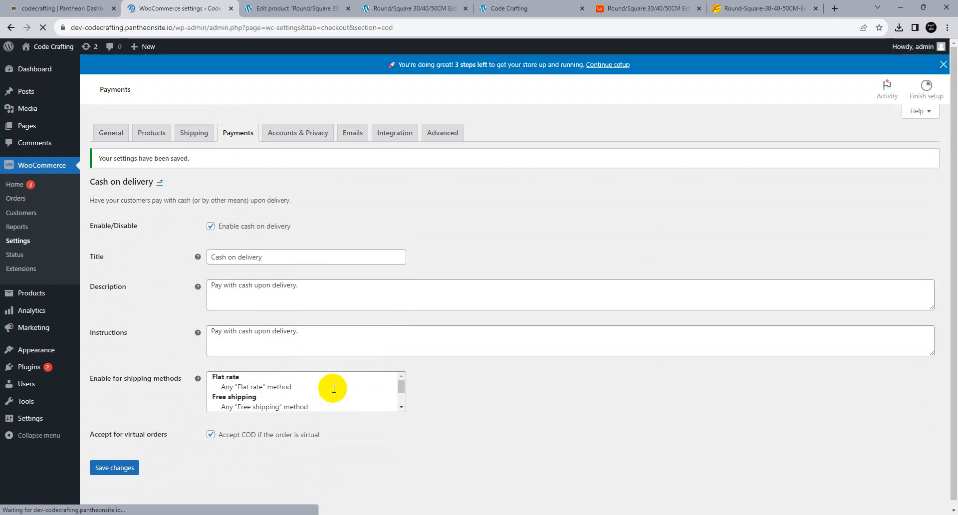
scroll(331, 369, down, 2)
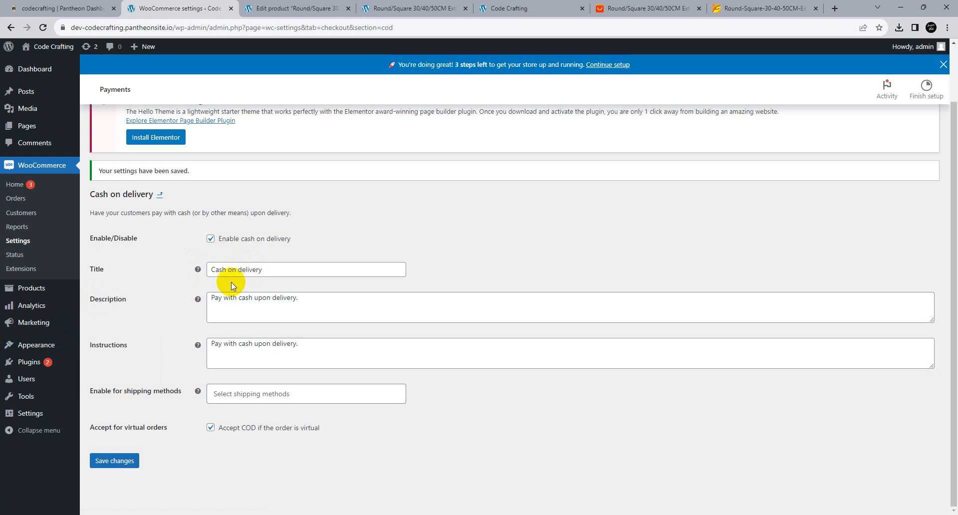
Find the Elementor Website Builder plugin by searching for "elementor" among new plugins, and install and activate it
click(59, 364)
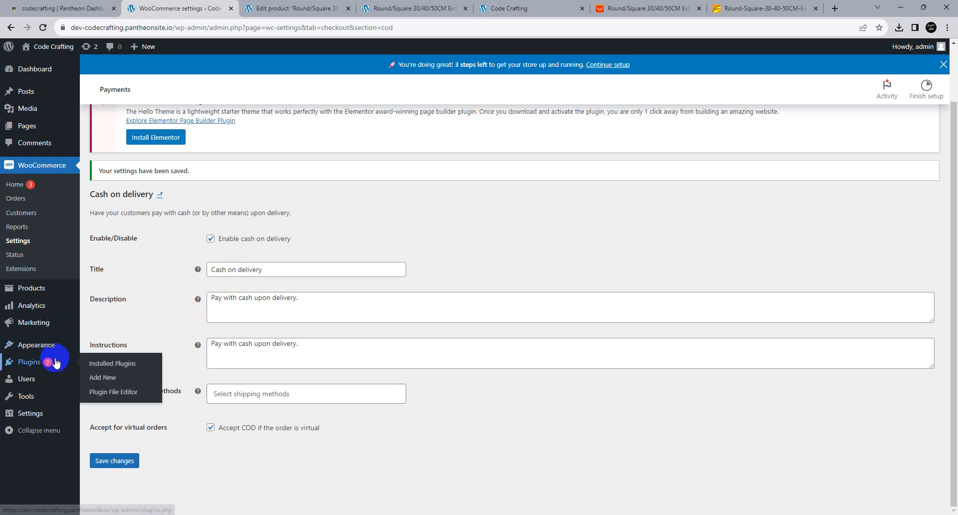
click(92, 377)
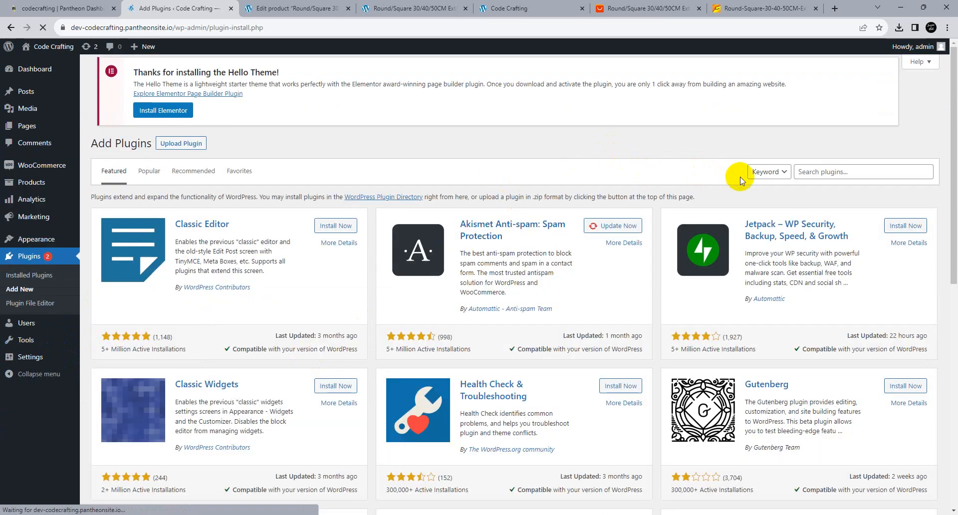
click(802, 173)
text(elem)
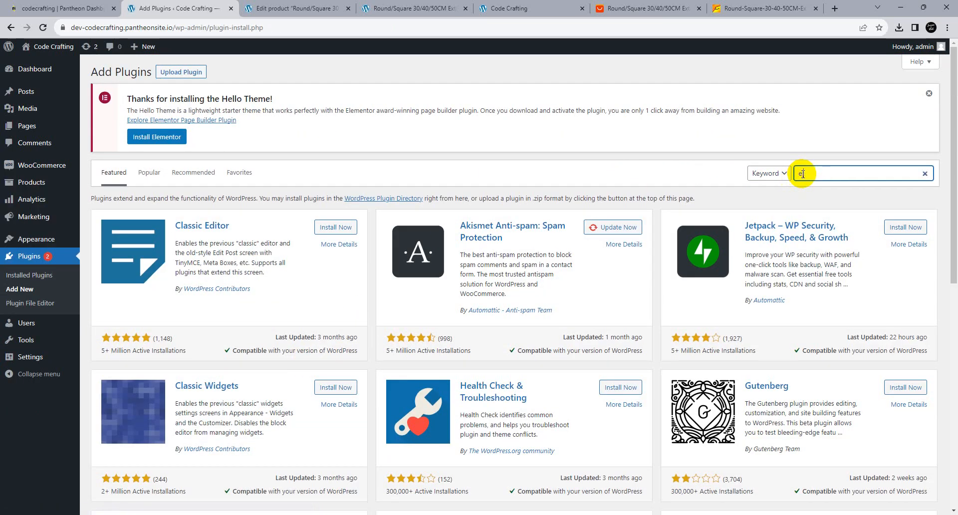
text(entor)
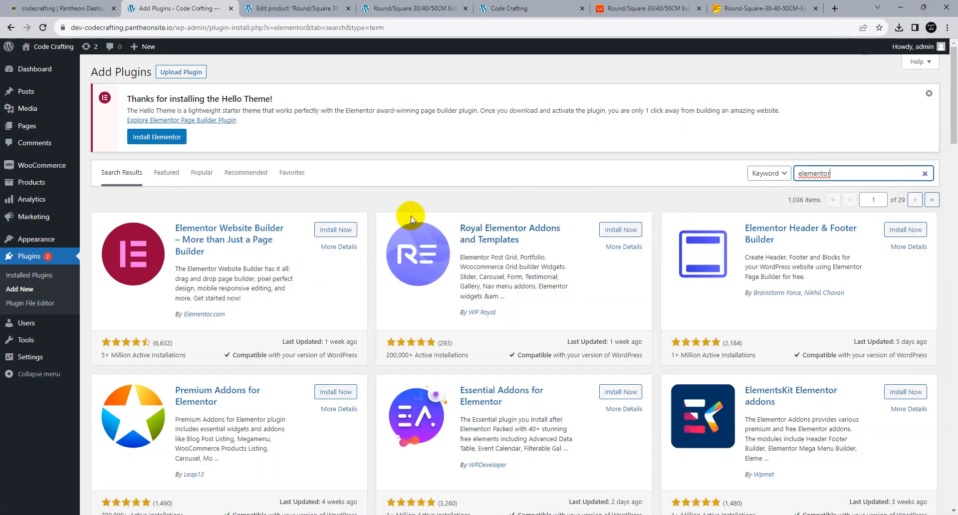
click(341, 229)
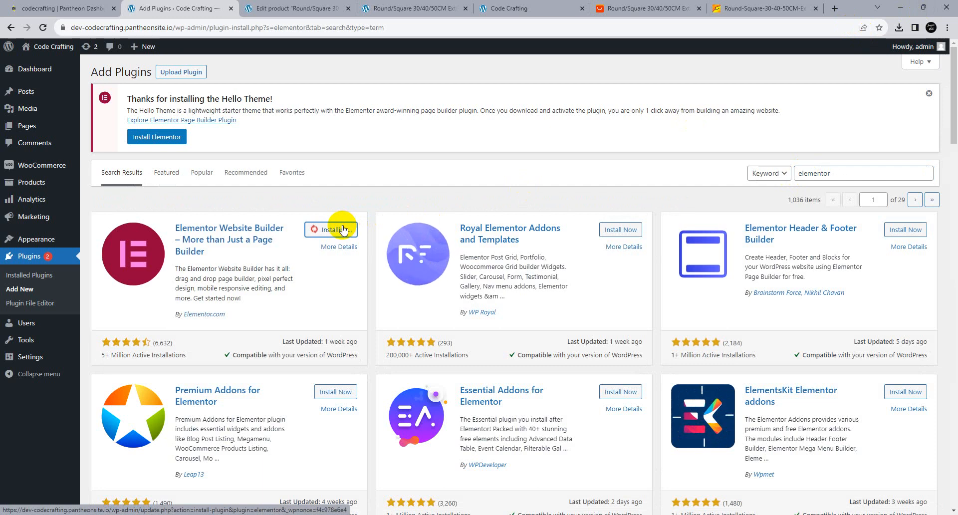
click(340, 230)
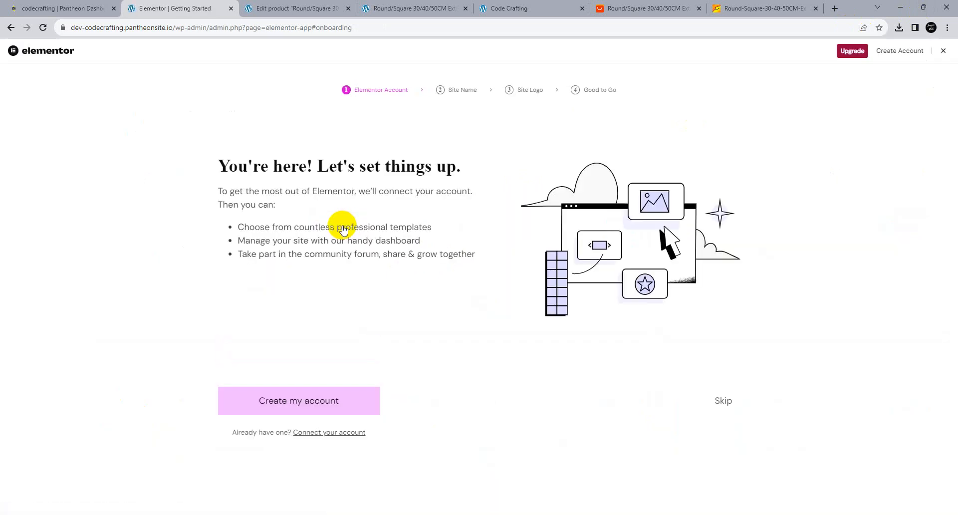
Skip the account, site name and site logo stages of the Elementor onboarding
click(740, 404)
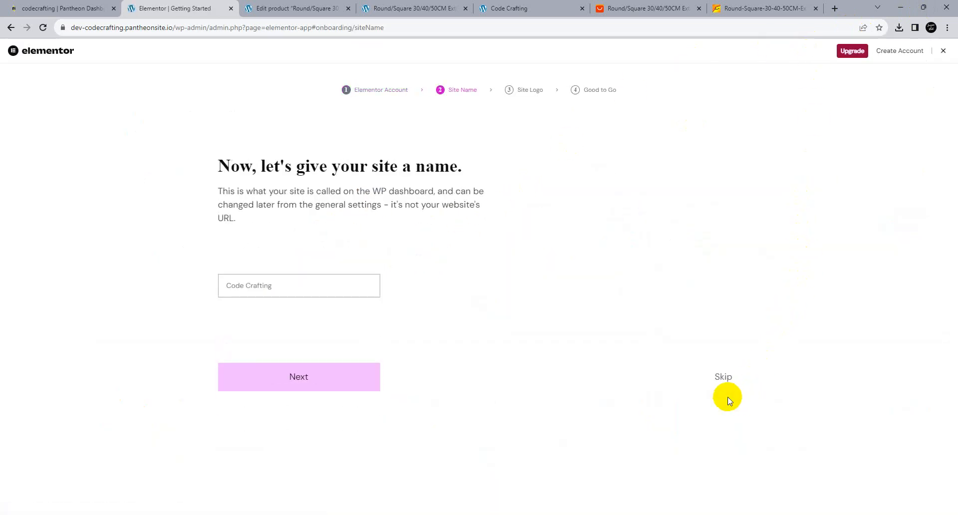
click(719, 402)
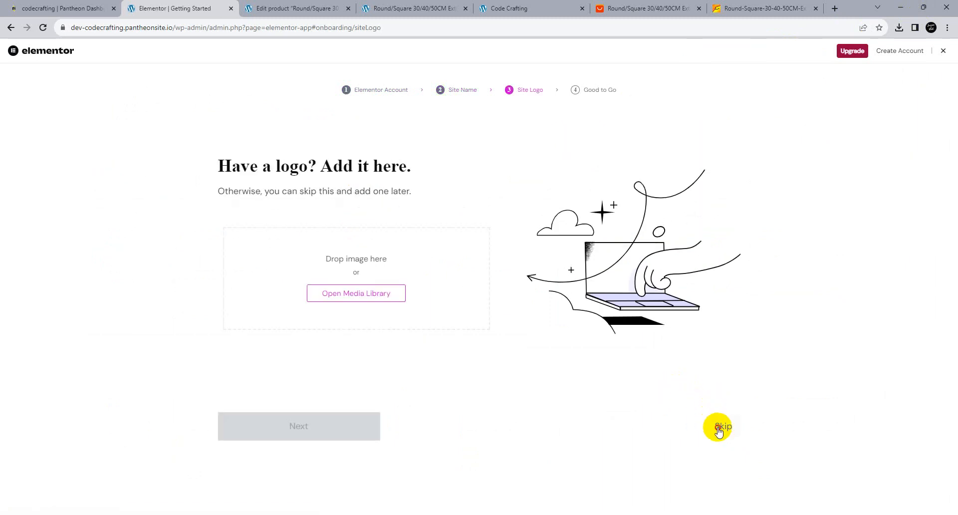
click(718, 425)
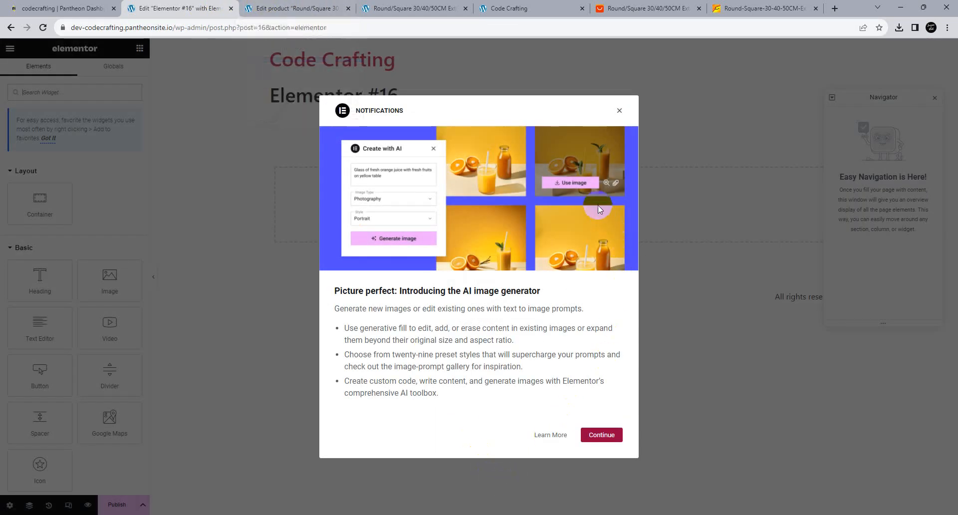
Dismiss the AI image generator notification and the Navigator, and close the Elementor editor for the new page
click(619, 111)
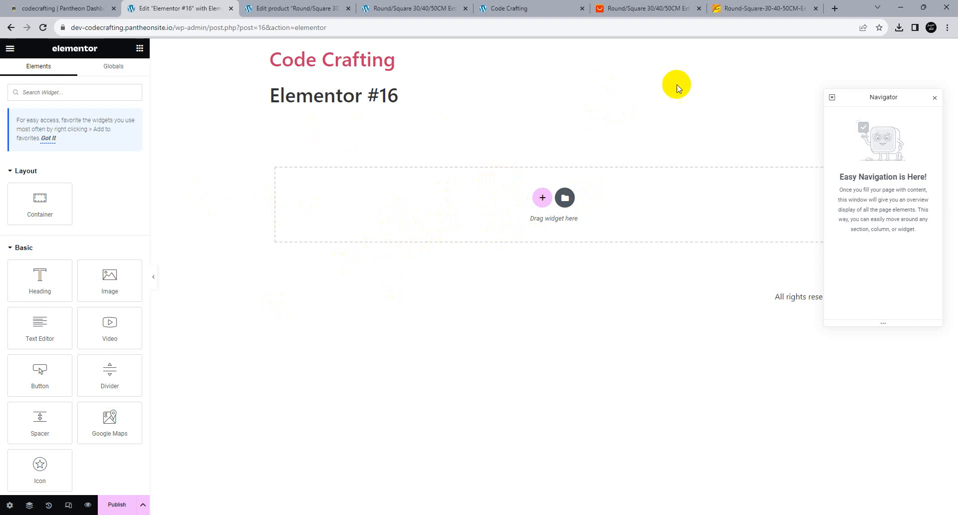
click(934, 98)
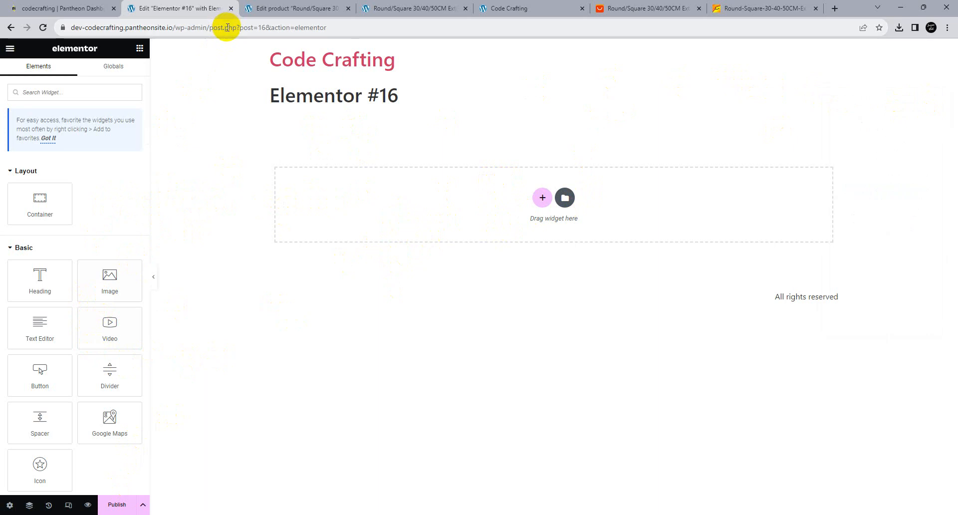
click(231, 8)
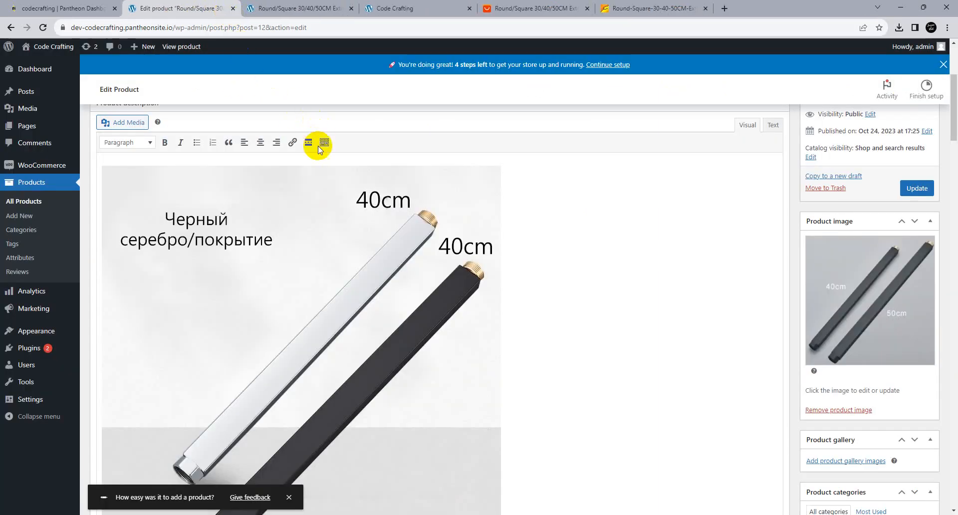